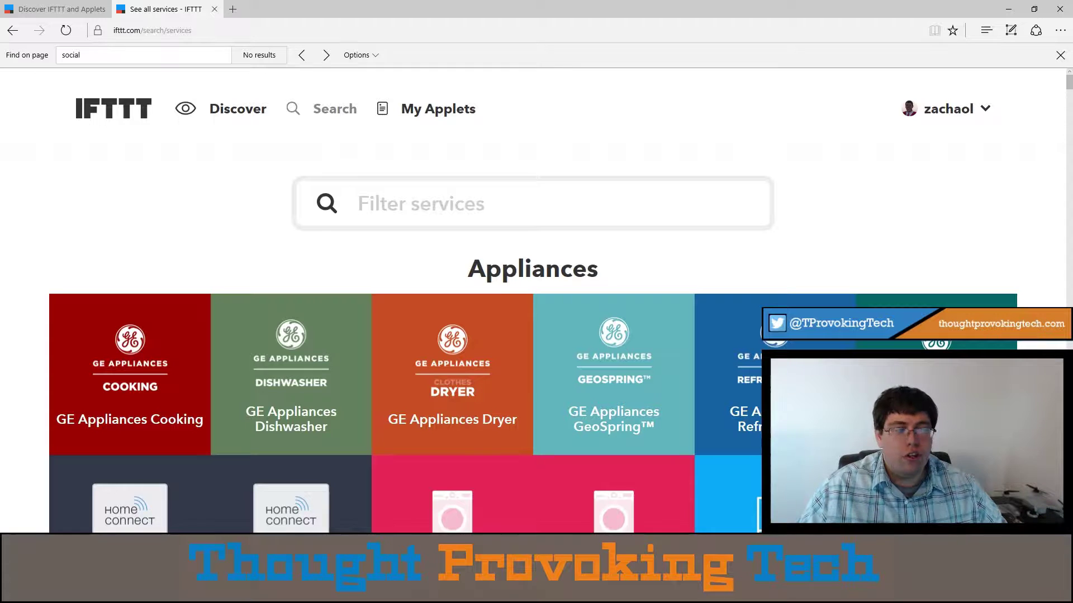
- Scroll the services directory down to the Social networks category with Ello, Facebook and Foursquare
scroll(505, 355, "down", 10)
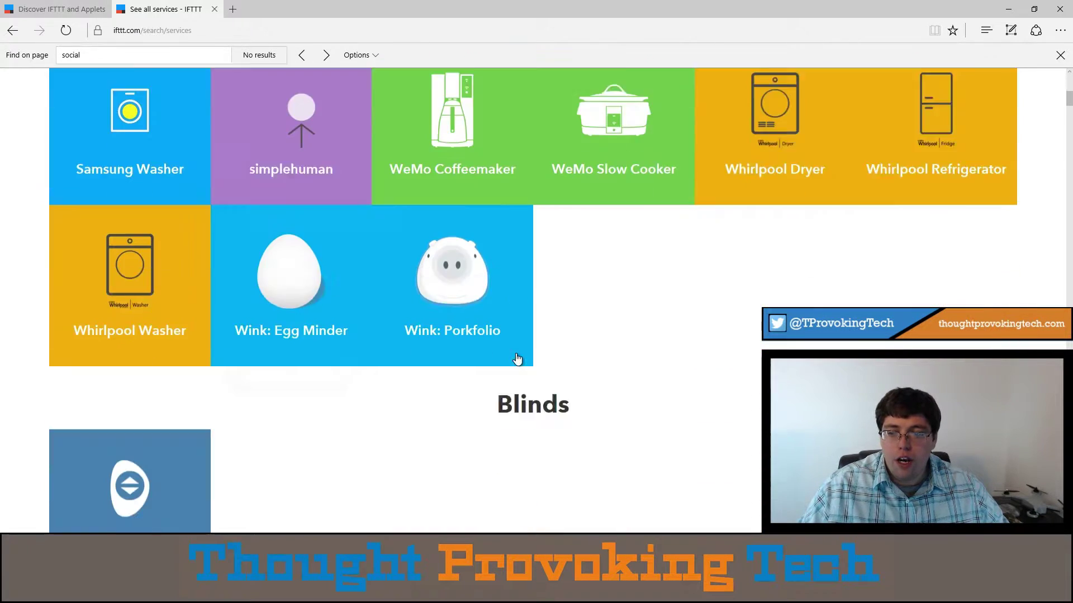
scroll(518, 360, "down", 12)
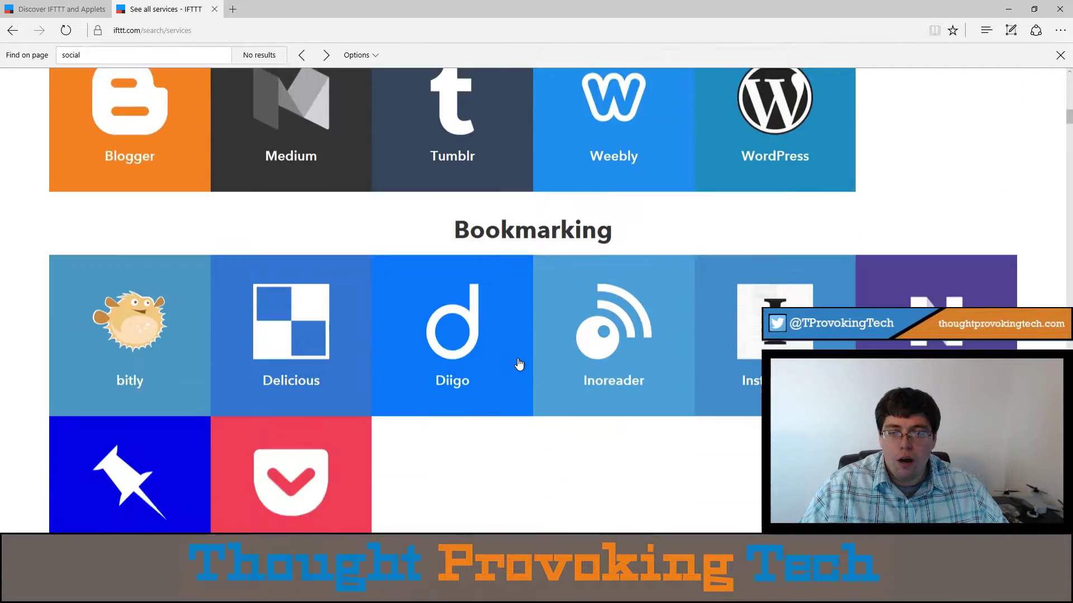
scroll(519, 364, "down", 12)
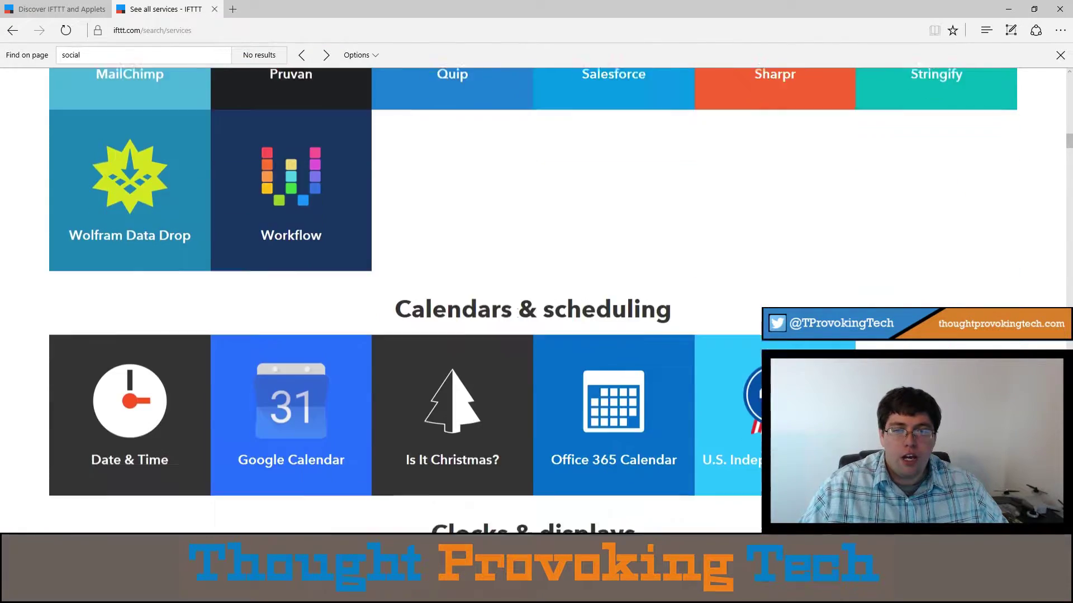
scroll(519, 359, "up", 8)
scroll(518, 360, "down", 10)
scroll(520, 363, "down", 10)
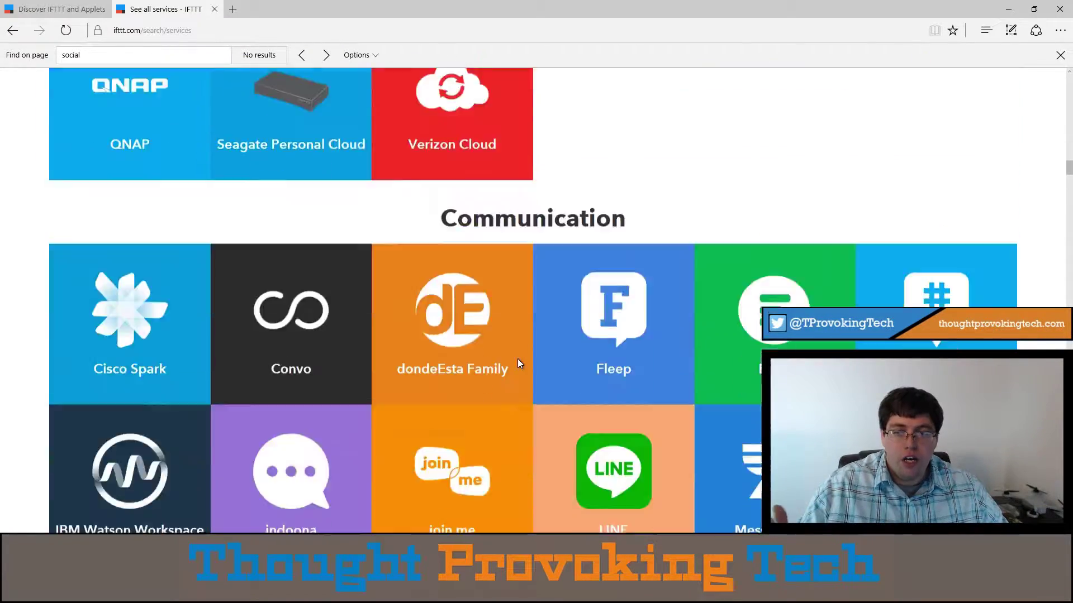
scroll(519, 363, "down", 12)
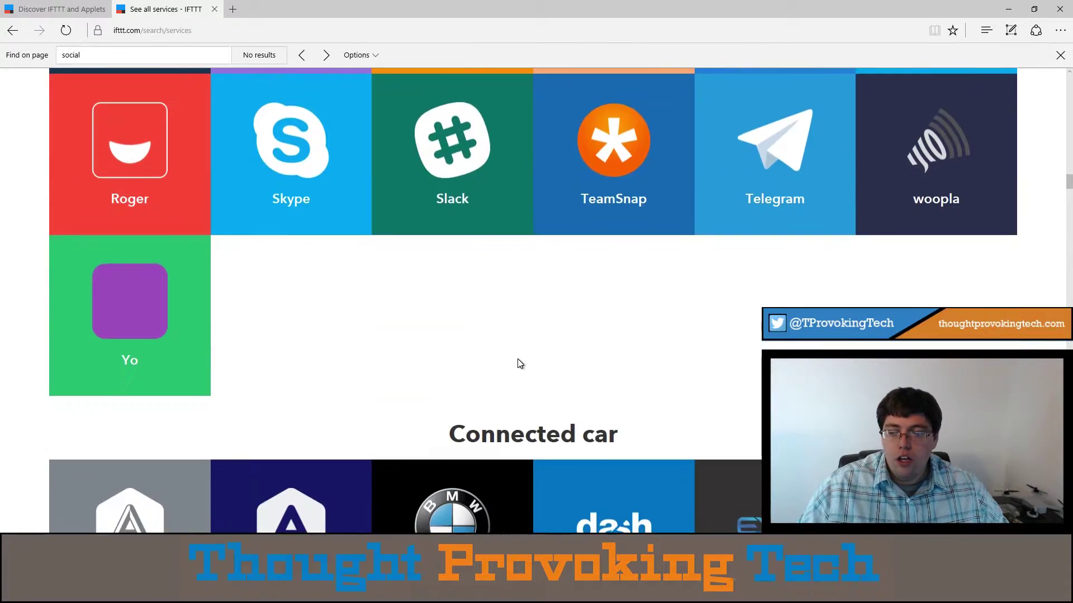
scroll(520, 363, "down", 10)
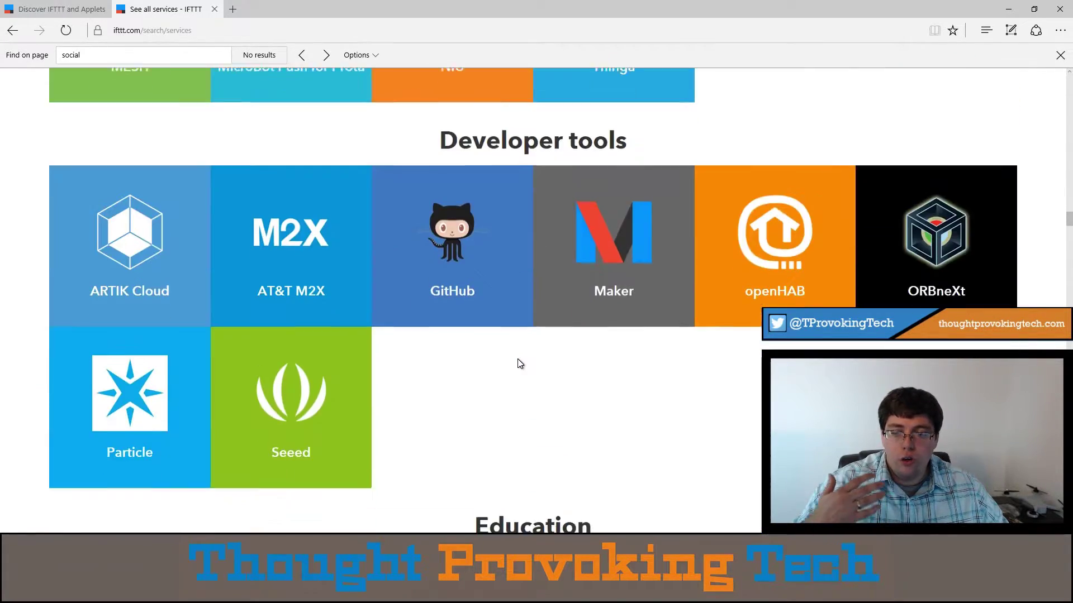
scroll(517, 359, "up", 3)
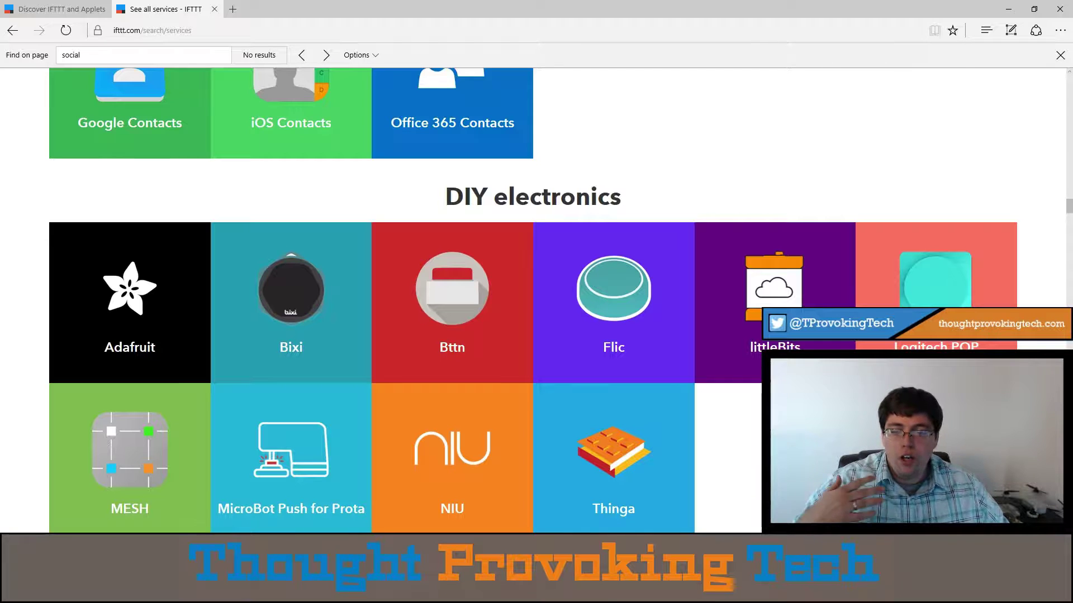
scroll(88, 327, "down", 4)
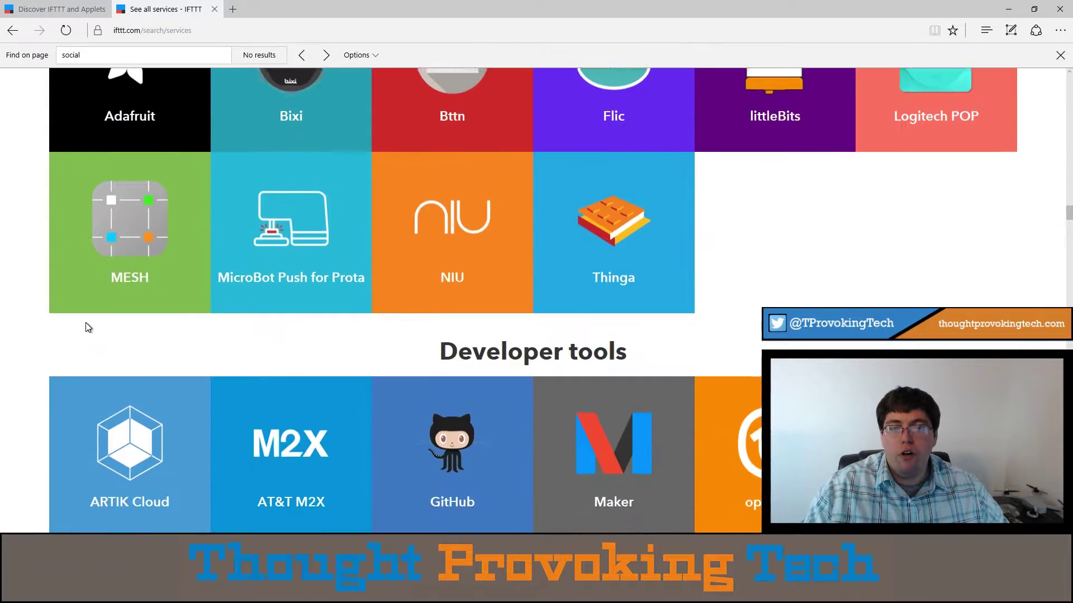
scroll(88, 328, "down", 4)
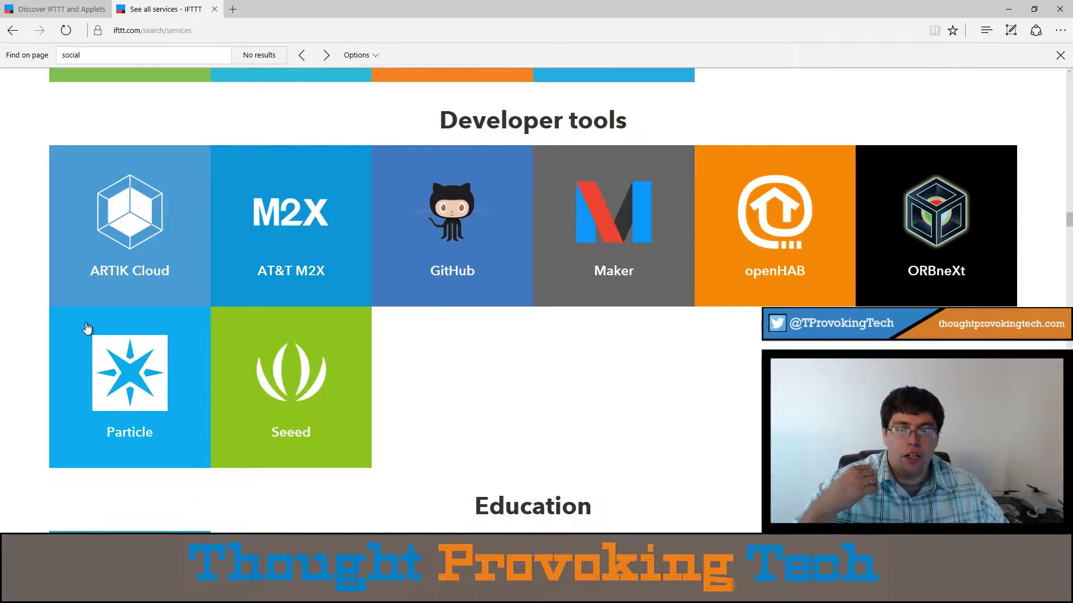
scroll(87, 327, "up", 4)
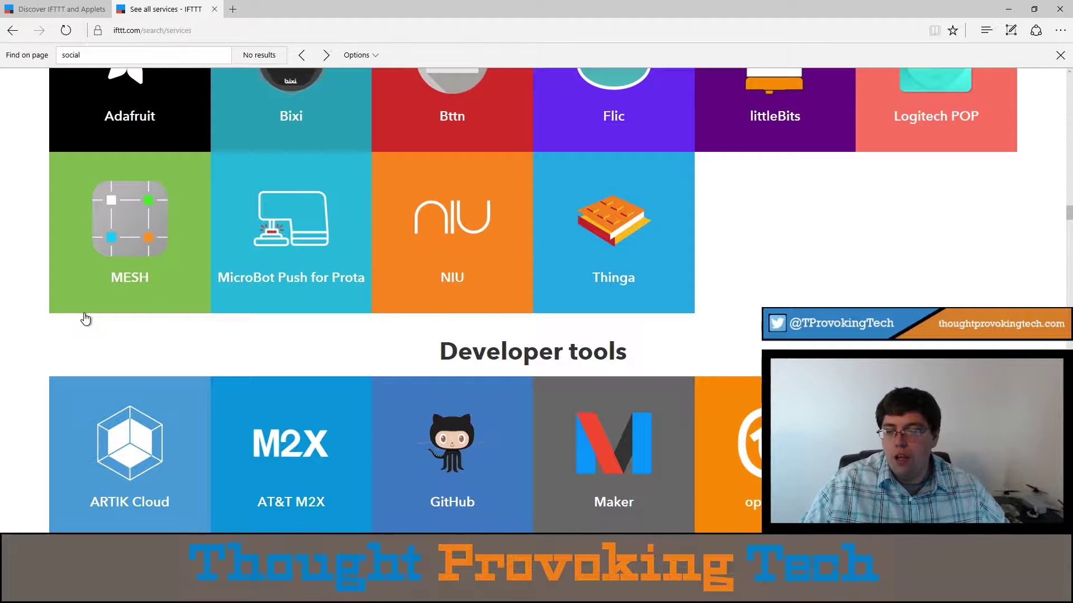
scroll(96, 358, "down", 10)
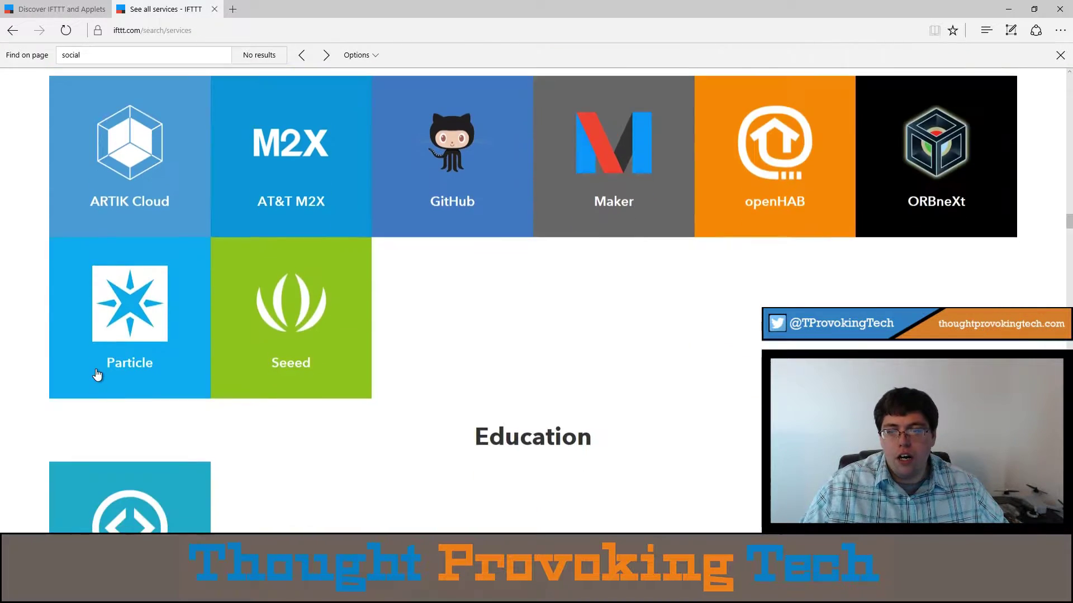
scroll(96, 376, "down", 20)
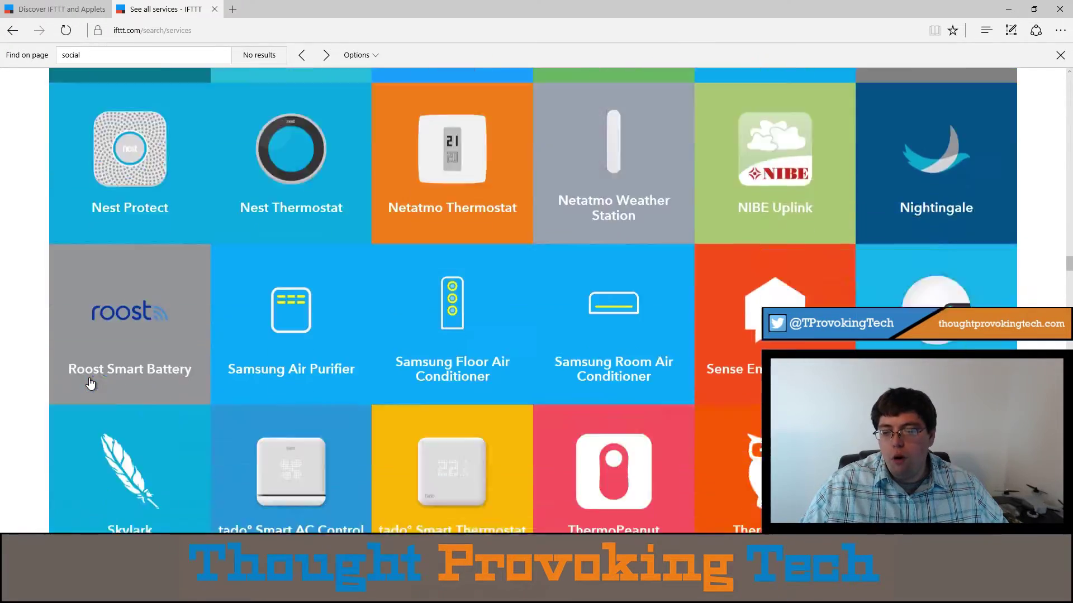
scroll(89, 384, "down", 20)
scroll(88, 385, "up", 7)
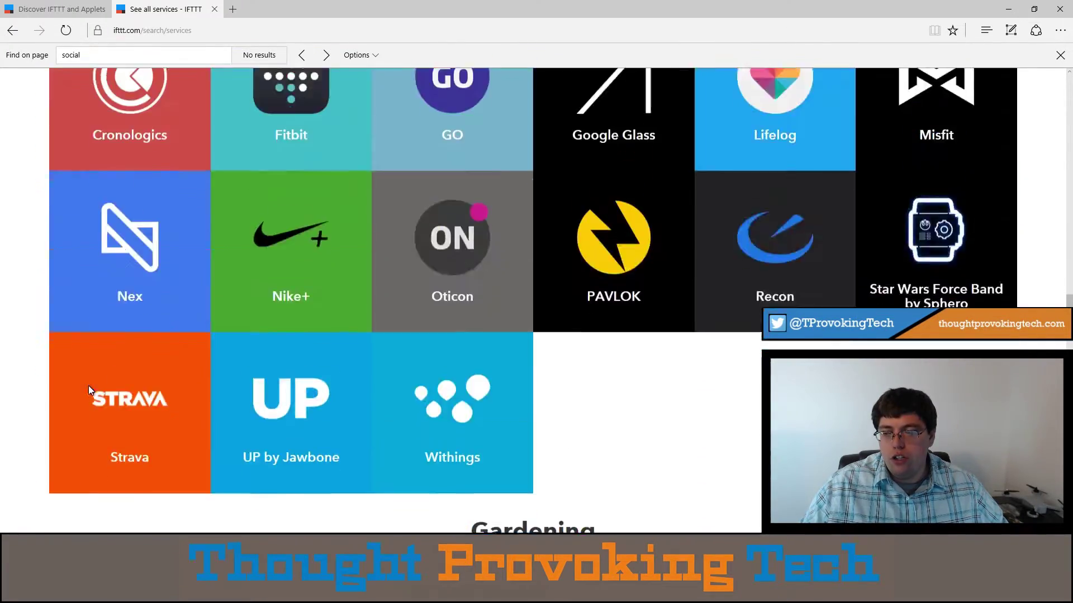
scroll(88, 385, "down", 2)
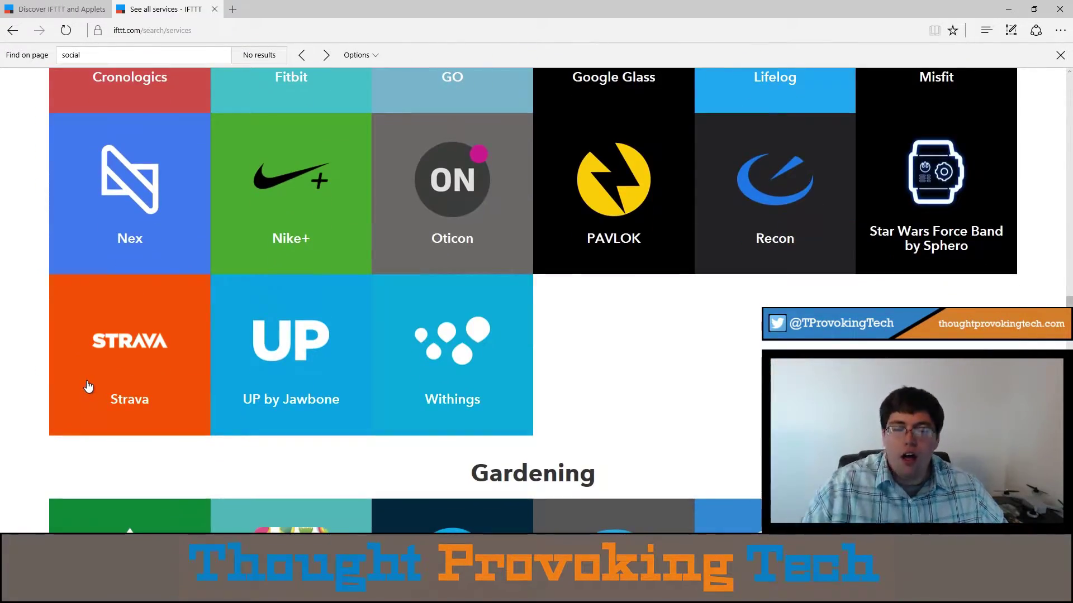
scroll(87, 388, "down", 1)
scroll(86, 389, "down", 16)
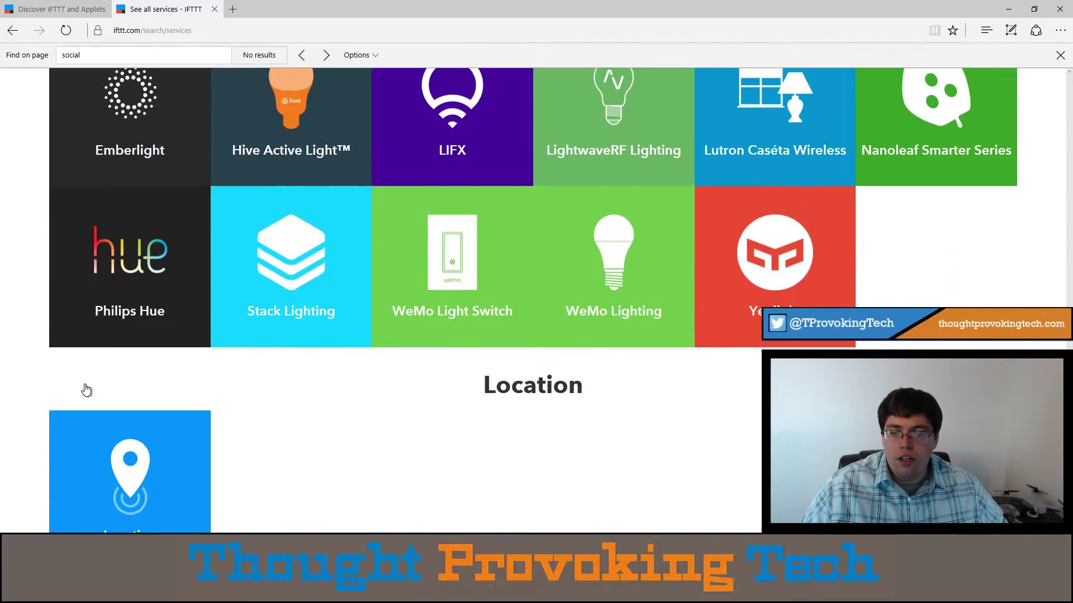
scroll(86, 390, "up", 4)
scroll(87, 390, "down", 2)
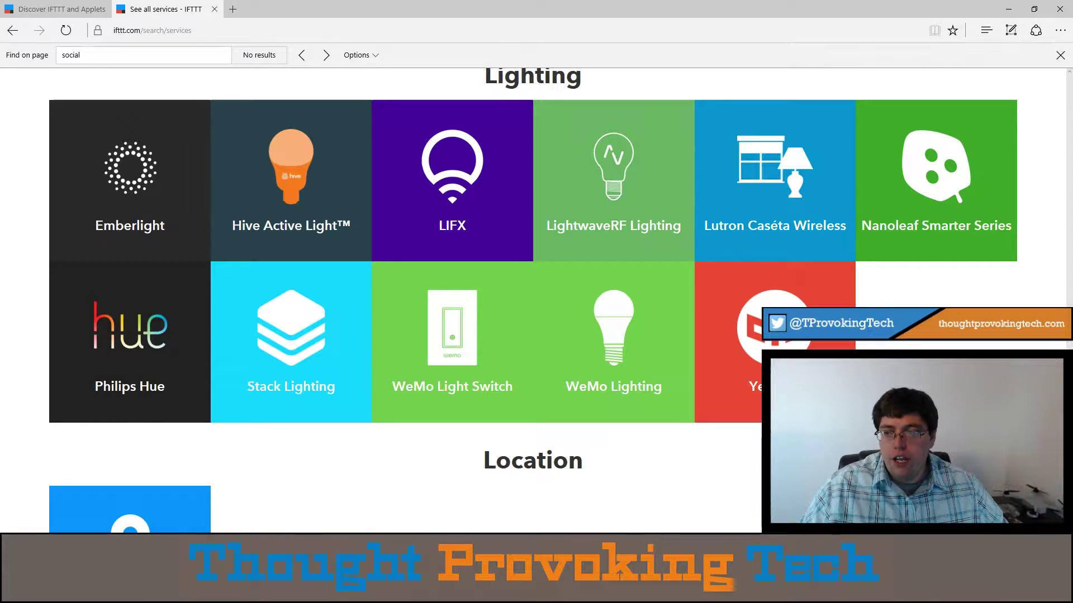
scroll(195, 397, "down", 12)
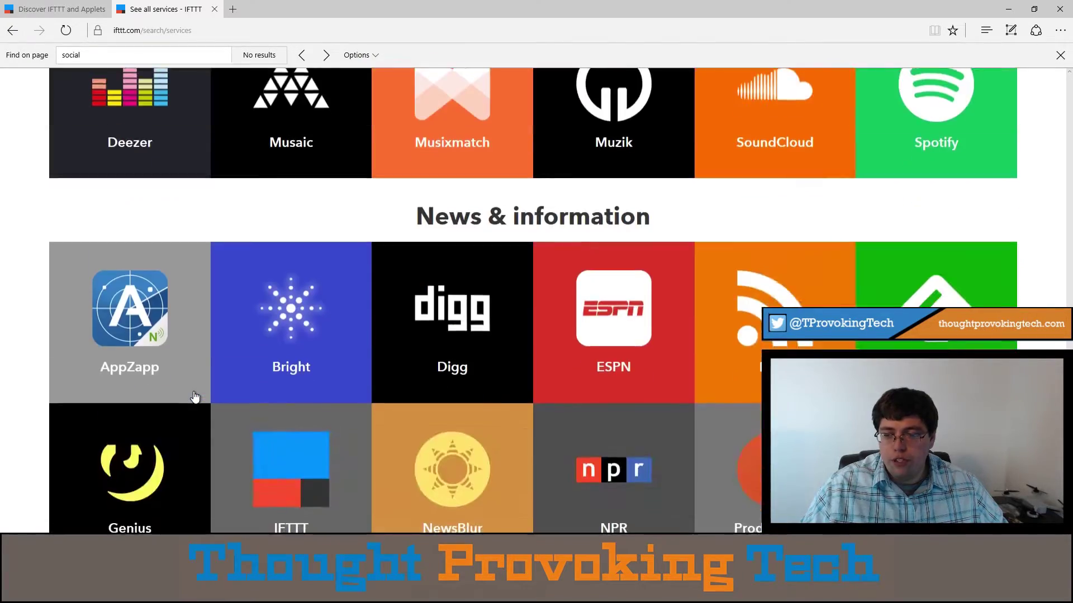
scroll(195, 396, "down", 15)
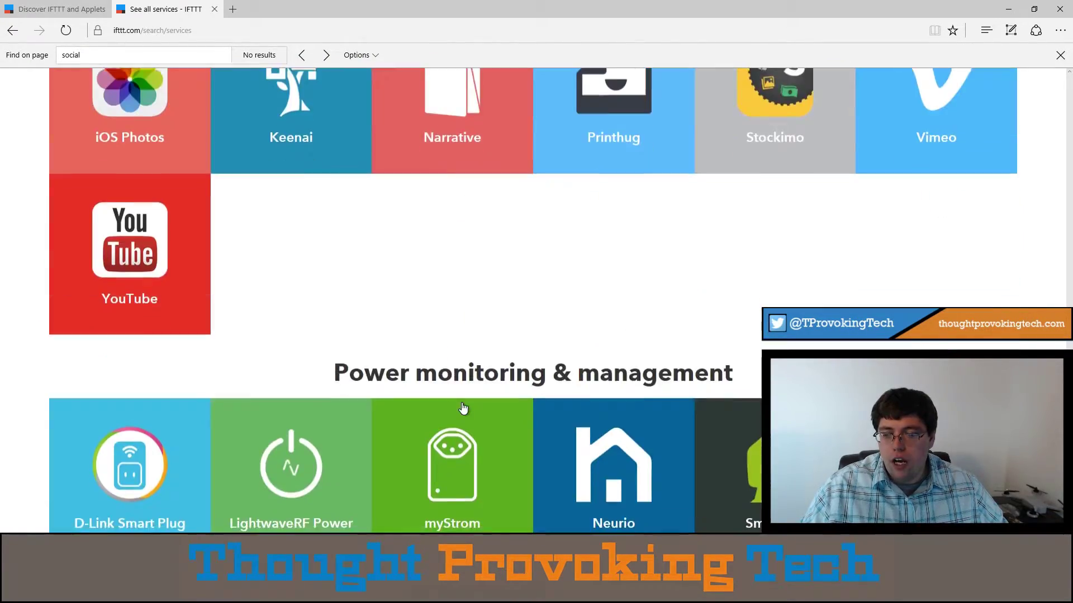
scroll(463, 408, "down", 15)
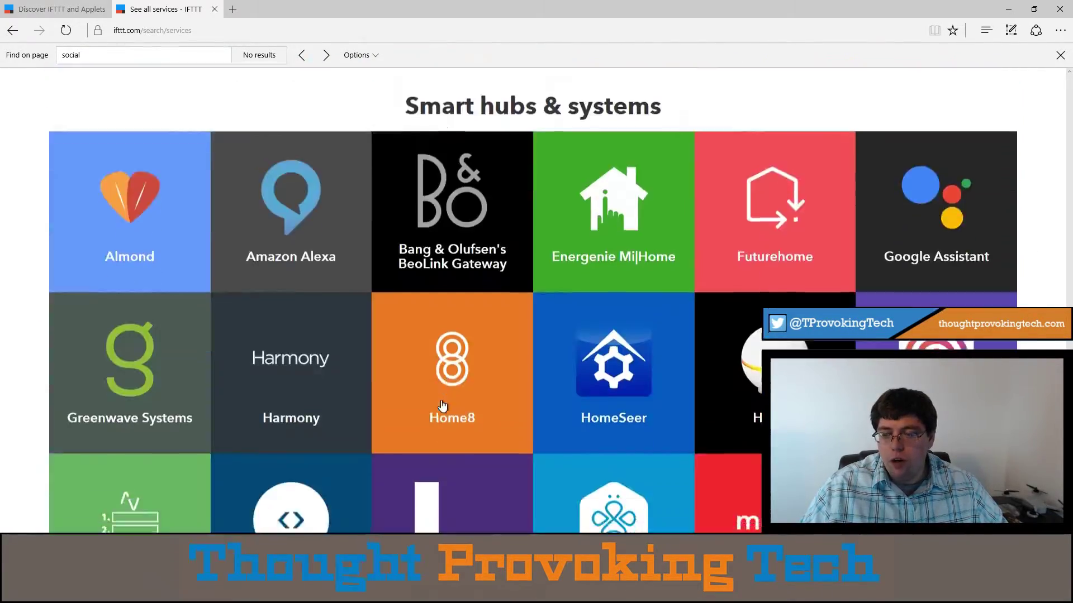
scroll(441, 404, "down", 15)
scroll(445, 407, "up", 5)
scroll(446, 404, "down", 8)
scroll(446, 404, "up", 10)
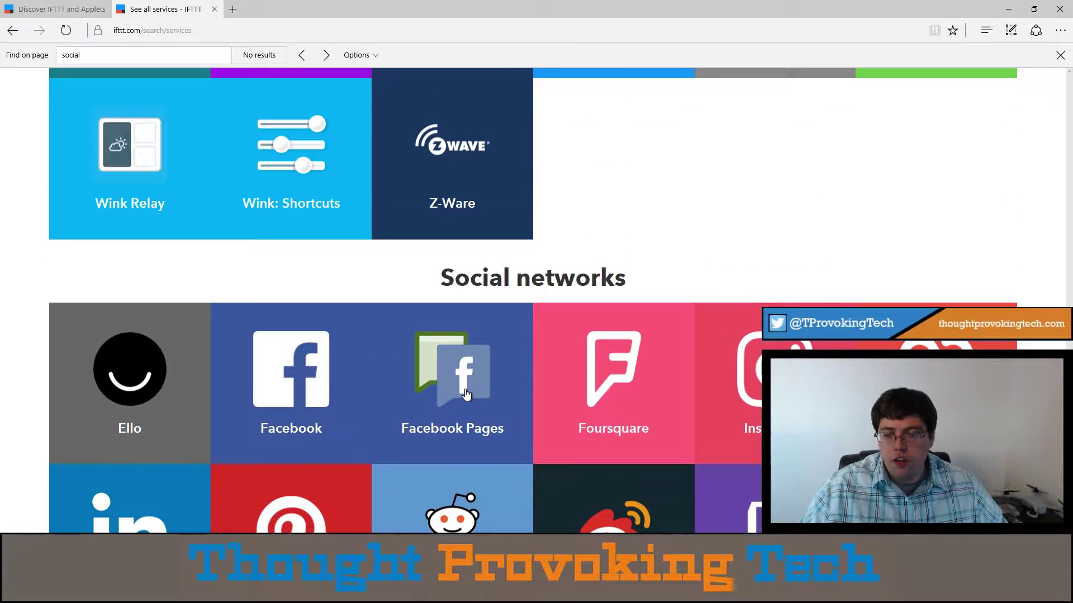
- Open the Twitter and Instagram service pages in new tabs and highlight Instagram's description
middle_click(751, 373)
left_click(274, 8)
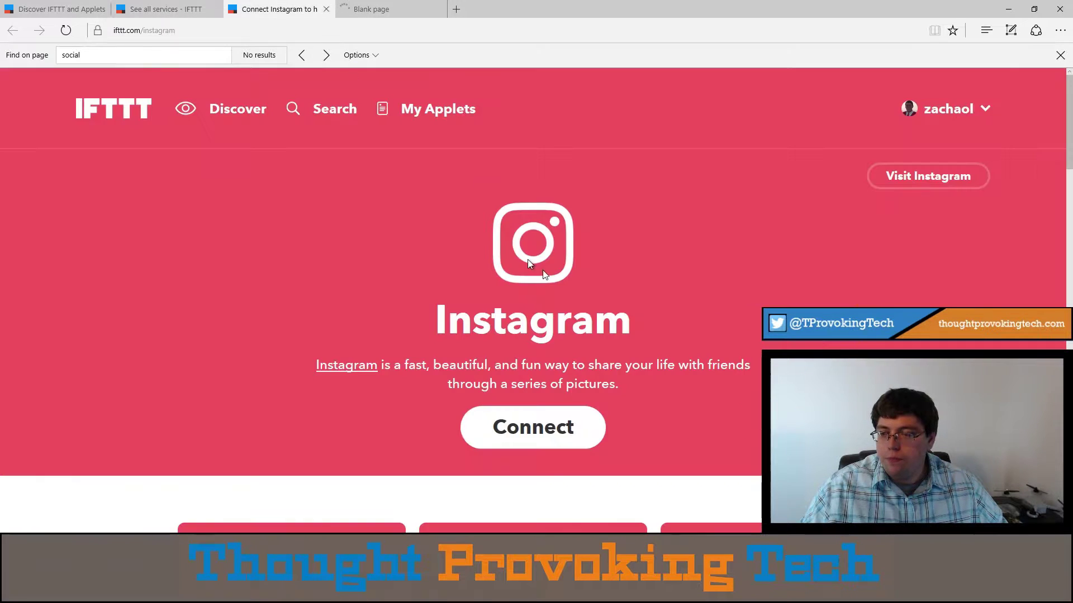
scroll(571, 287, "down", 5)
scroll(571, 288, "up", 5)
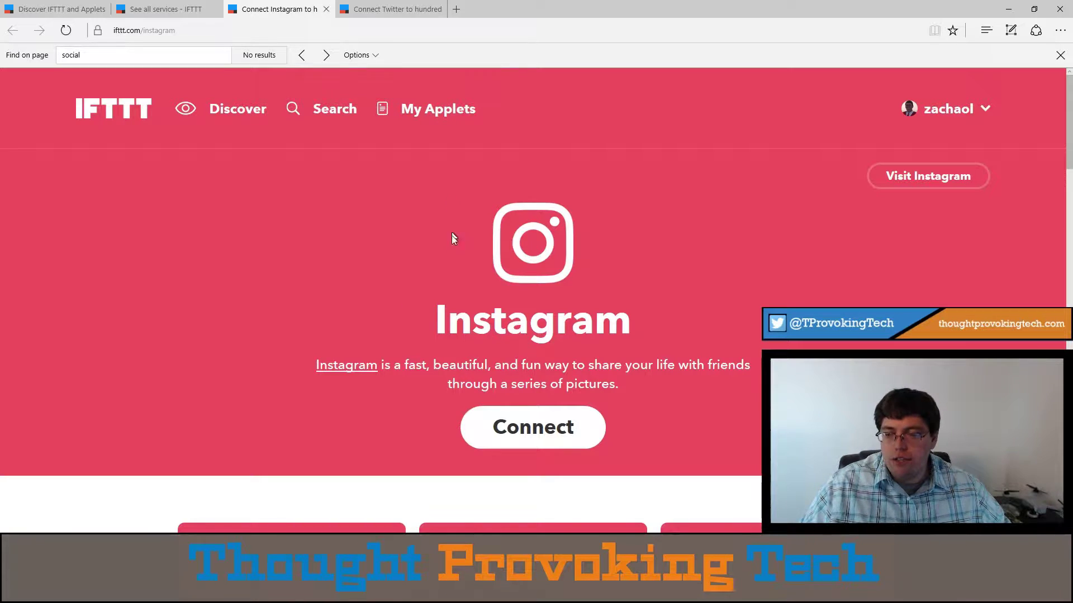
left_click_drag(395, 364, 645, 386)
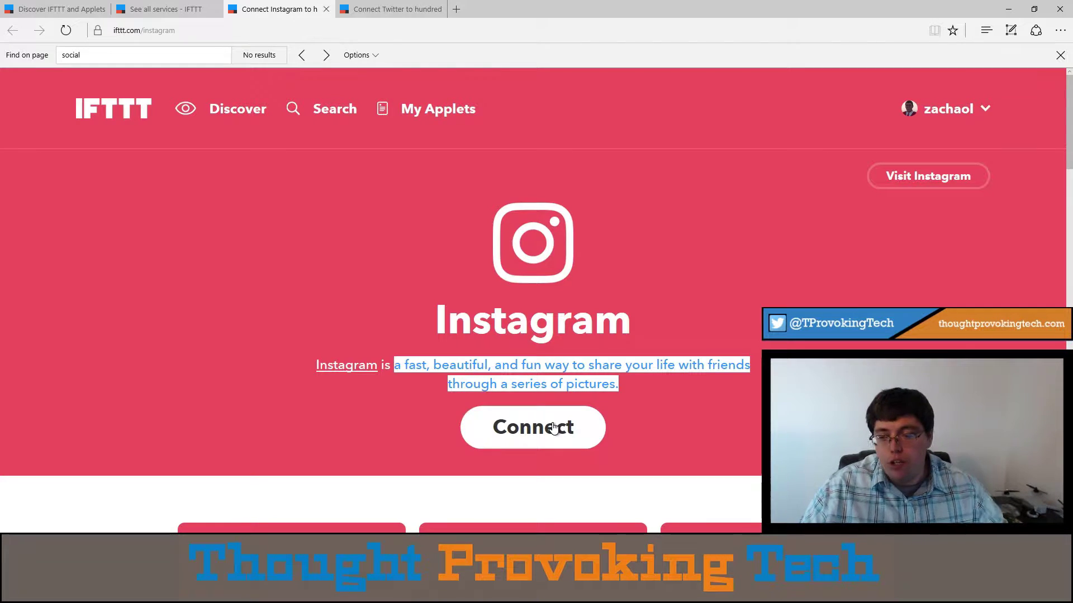
- Scroll through Instagram's applet cards down to the More button
scroll(423, 363, "down", 12)
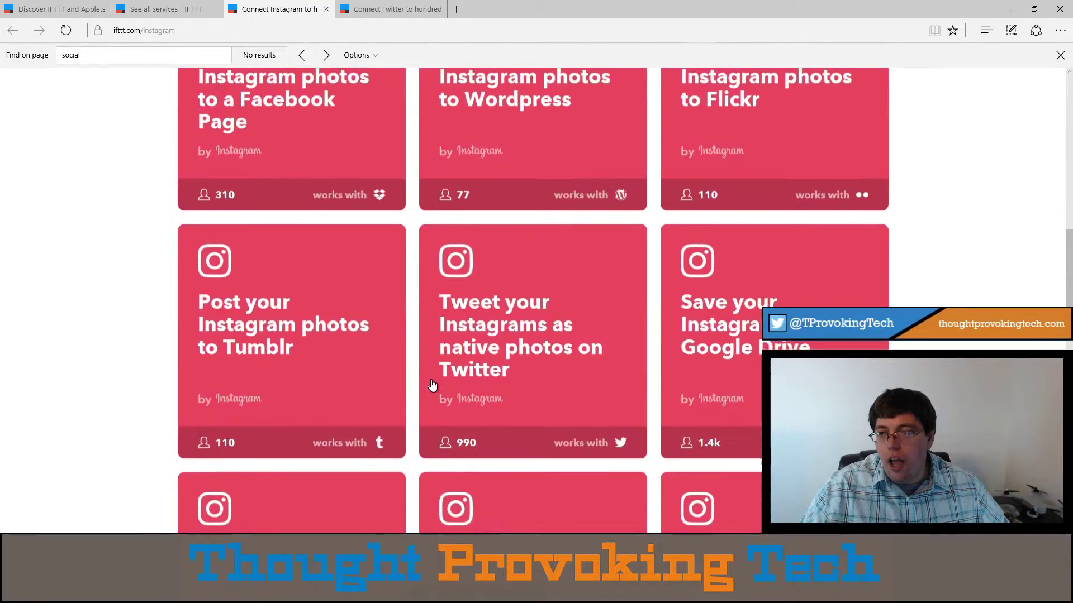
scroll(433, 385, "down", 4)
scroll(433, 387, "down", 2)
scroll(433, 391, "up", 20)
scroll(425, 405, "down", 5)
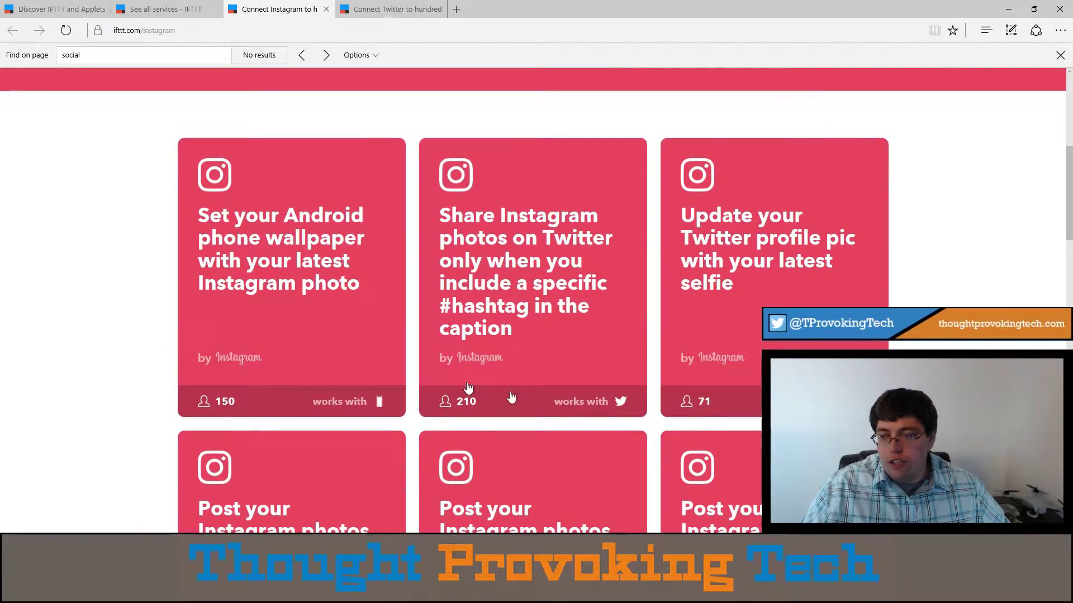
scroll(493, 393, "down", 5)
scroll(493, 394, "down", 12)
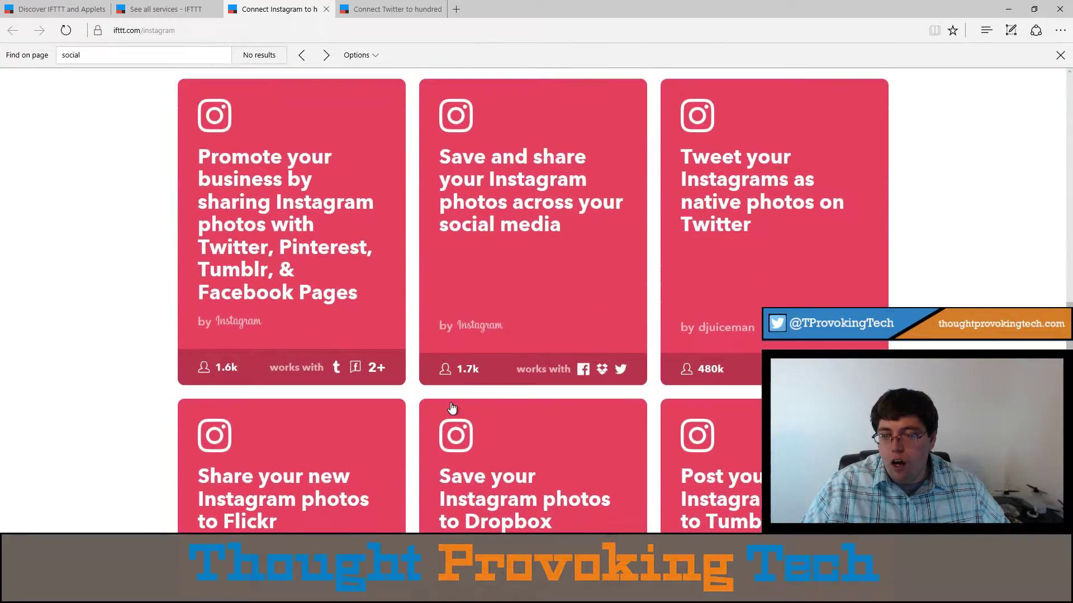
scroll(453, 407, "up", 20)
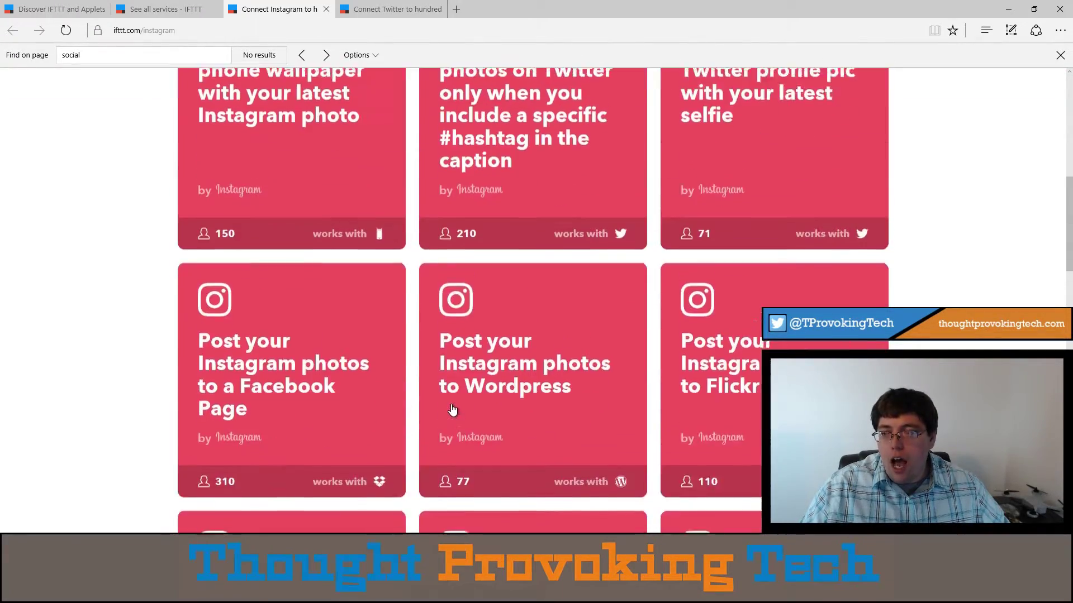
scroll(452, 408, "down", 3)
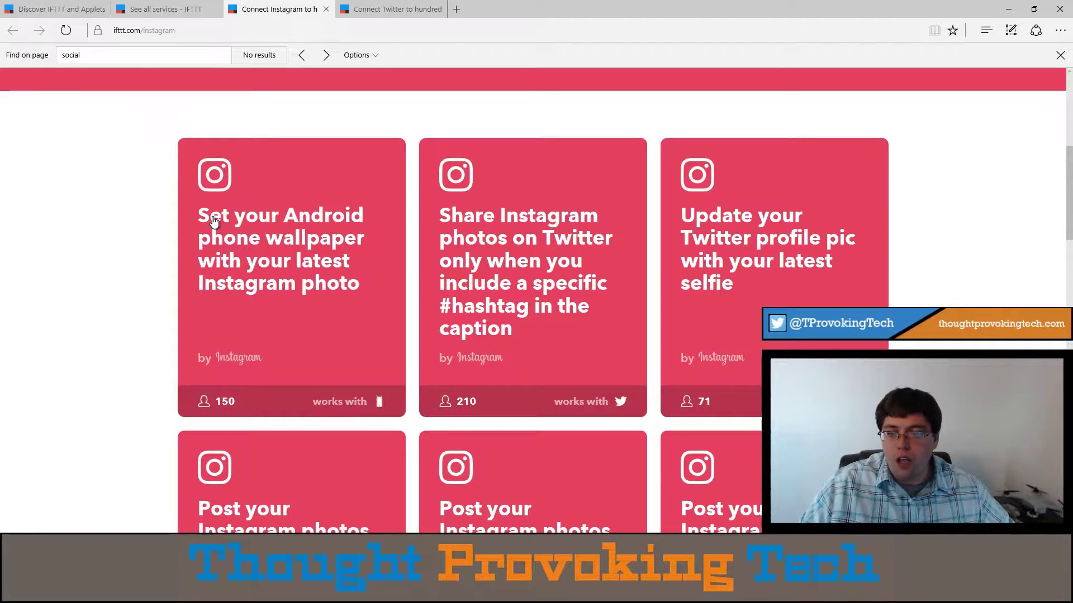
scroll(214, 222, "down", 20)
scroll(227, 260, "up", 6)
scroll(228, 258, "up", 15)
scroll(229, 264, "down", 13)
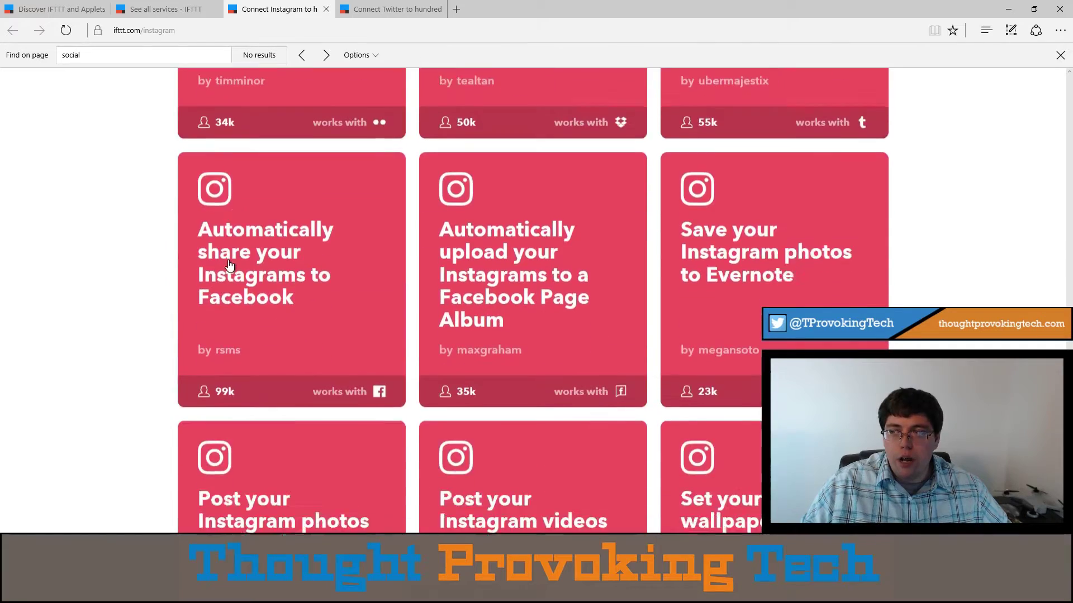
scroll(229, 265, "down", 9)
scroll(228, 268, "up", 2)
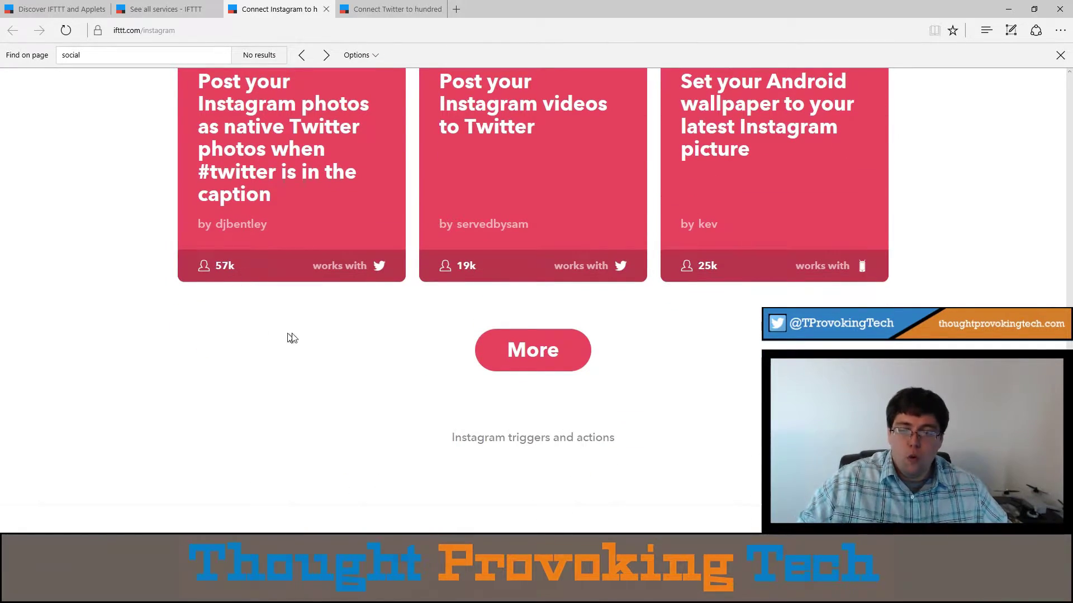
- Load more Instagram applets and preview the Instagram-to-WordPress applet
left_click(486, 359)
left_click(497, 447)
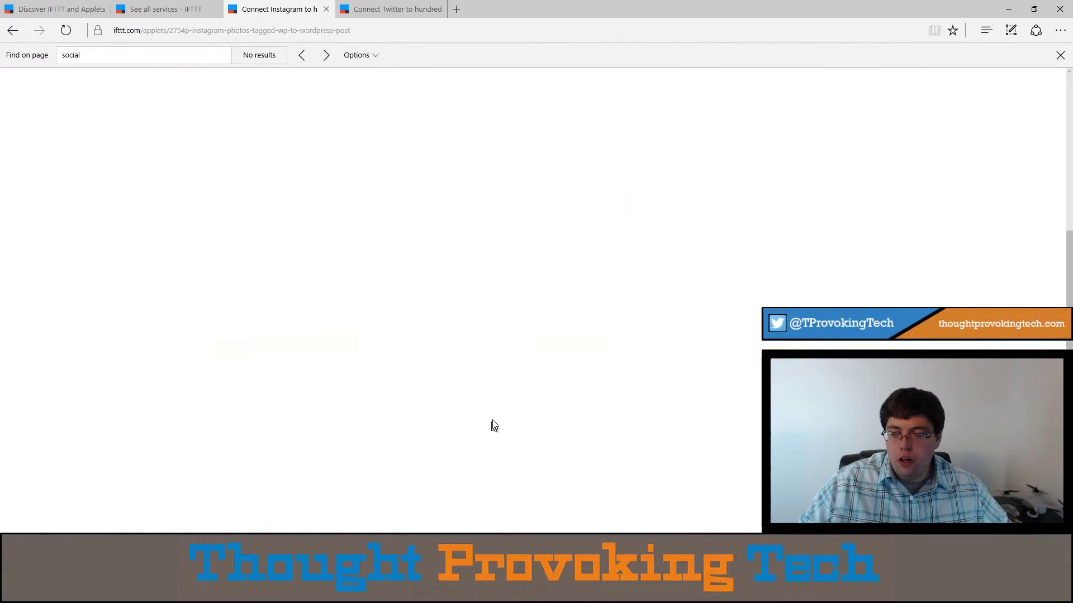
left_click(13, 30)
- Browse Instagram's Triggers, highlighting 'Any new photo by you', then return to the applet cards
scroll(481, 310, "down", 2)
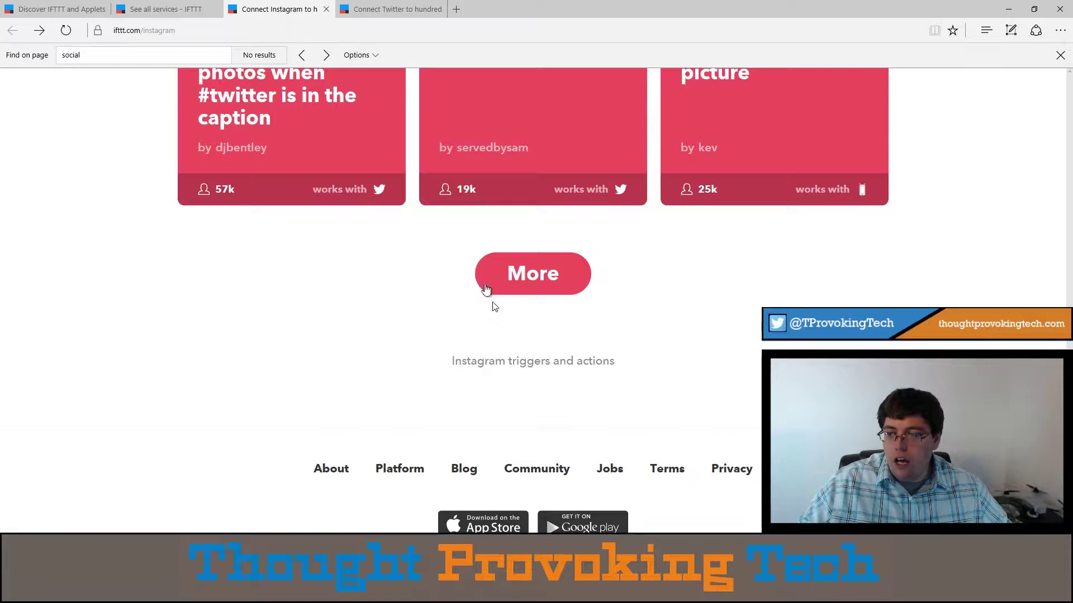
scroll(506, 369, "down", 3)
scroll(514, 180, "down", 2)
scroll(496, 229, "up", 2)
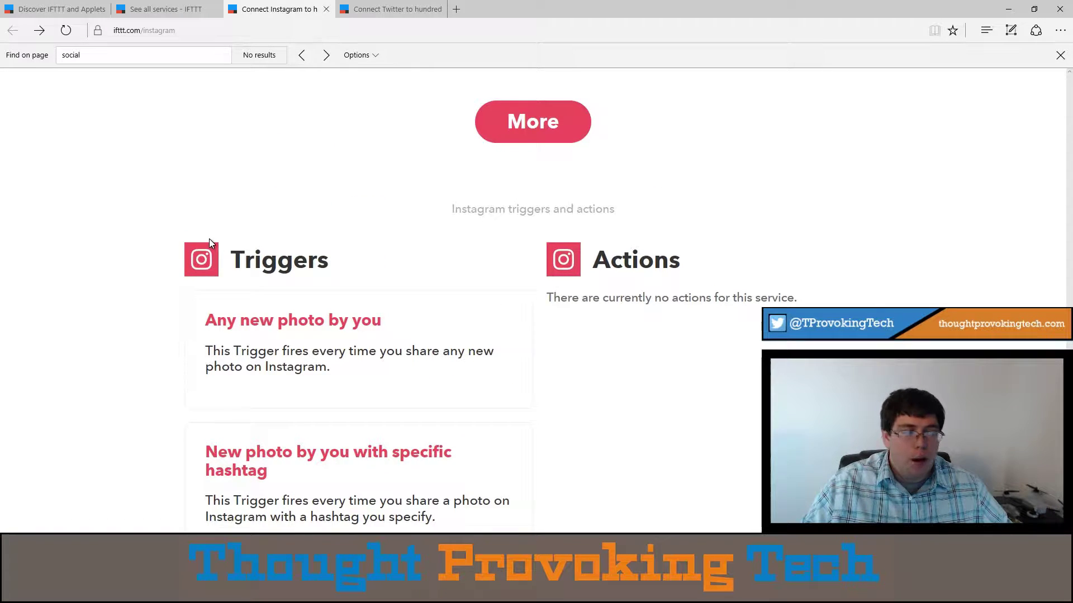
scroll(209, 239, "down", 1)
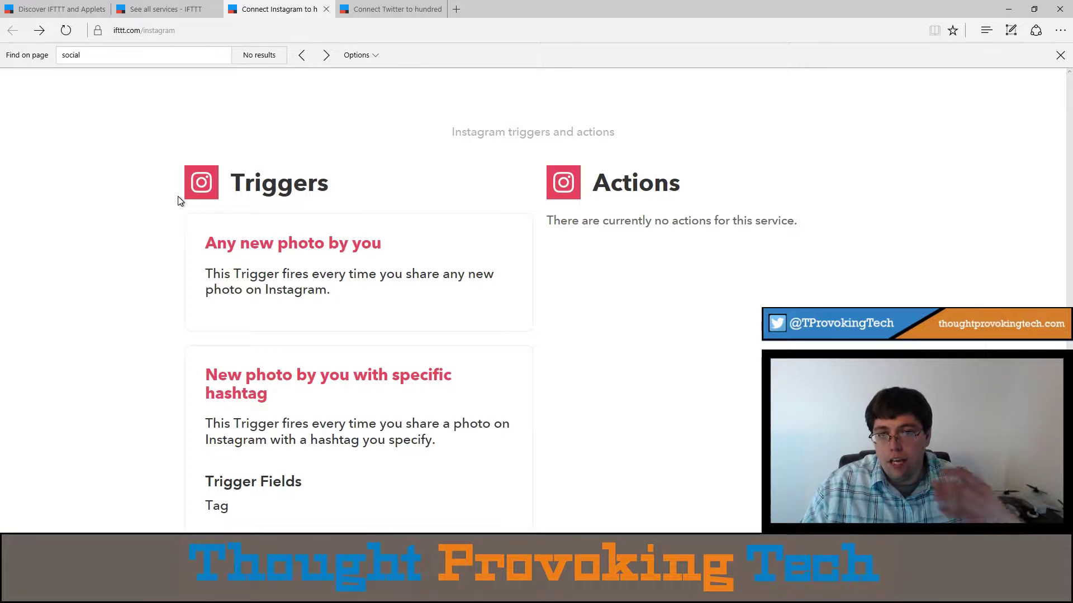
scroll(213, 152, "down", 3)
scroll(212, 159, "up", 3)
scroll(214, 156, "down", 4)
scroll(214, 156, "down", 7)
scroll(214, 157, "up", 4)
scroll(213, 157, "up", 10)
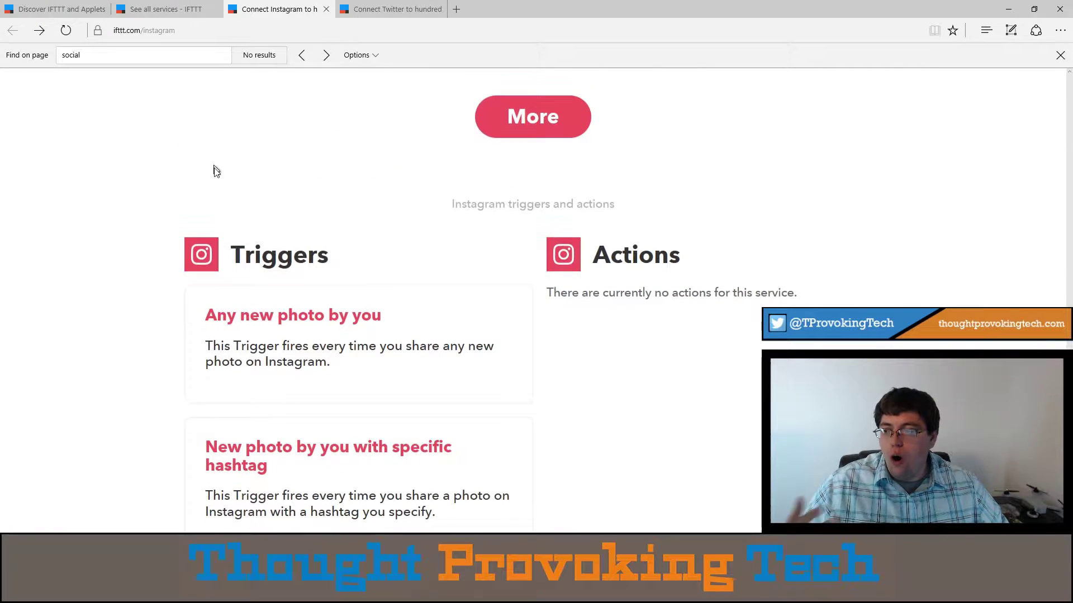
left_click_drag(204, 319, 388, 321)
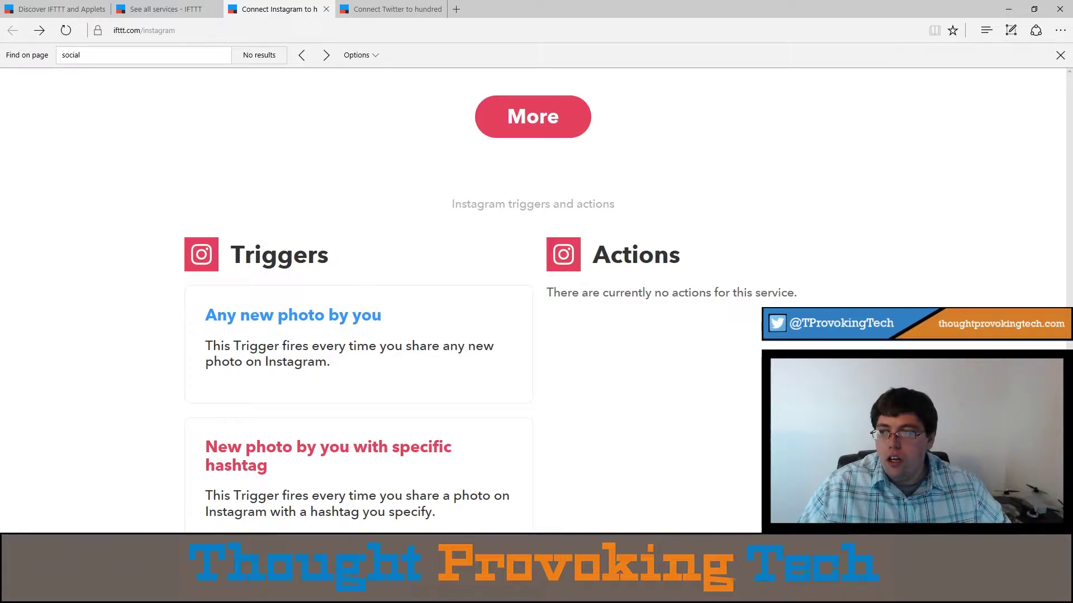
scroll(182, 225, "up", 10)
scroll(178, 222, "up", 15)
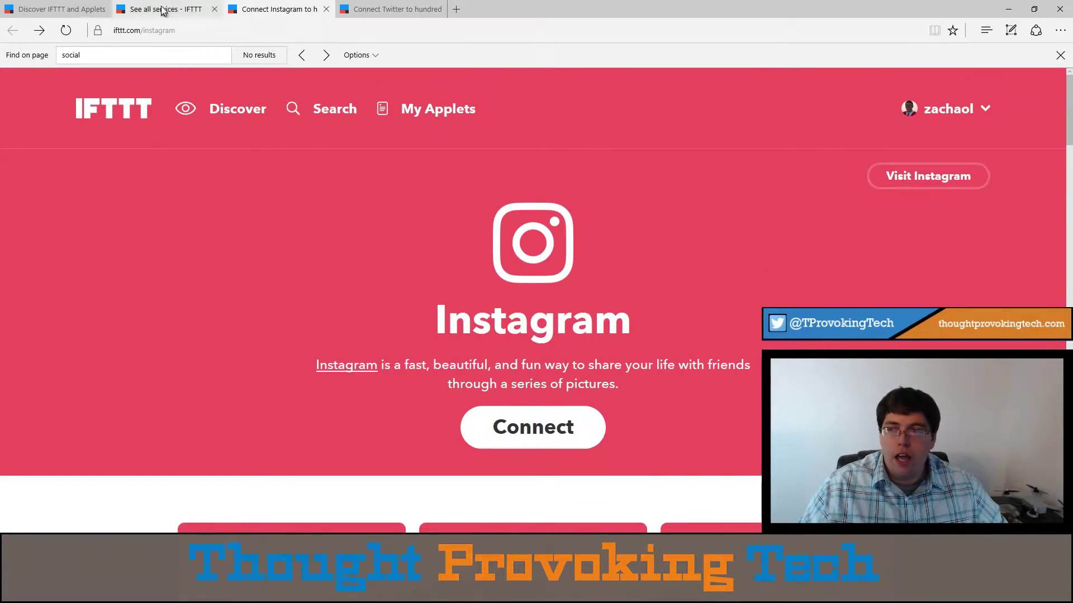
- Close the Instagram, Twitter and all-services tabs
left_click(326, 9)
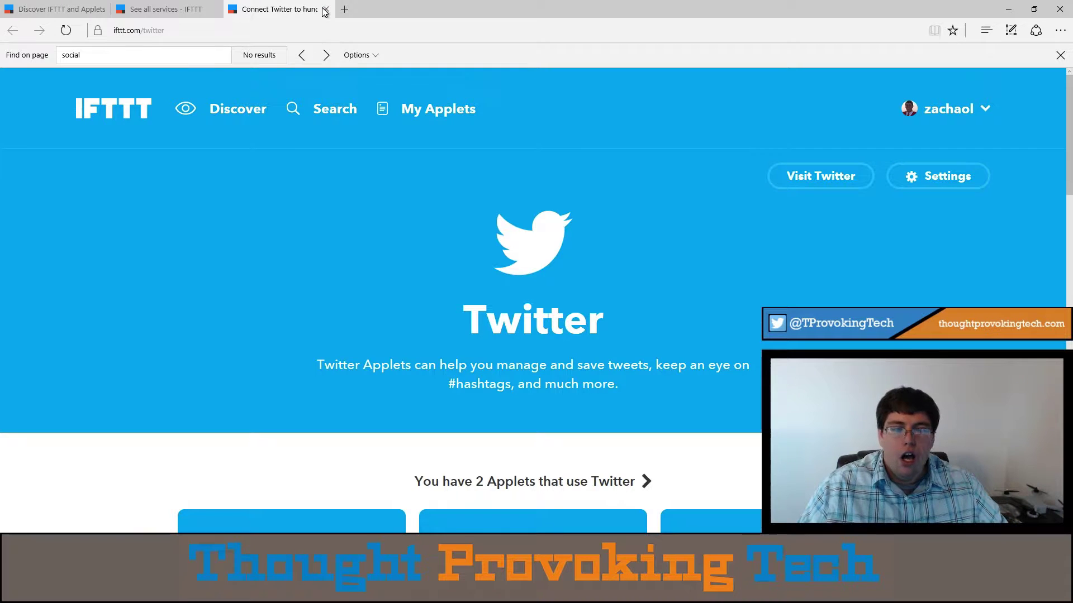
left_click(325, 9)
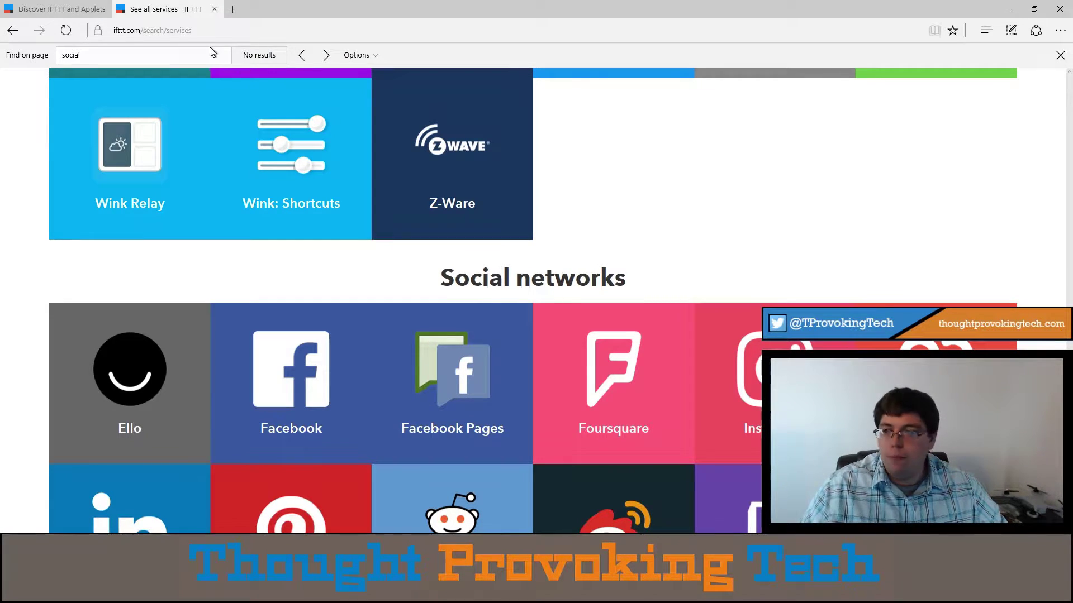
left_click(214, 9)
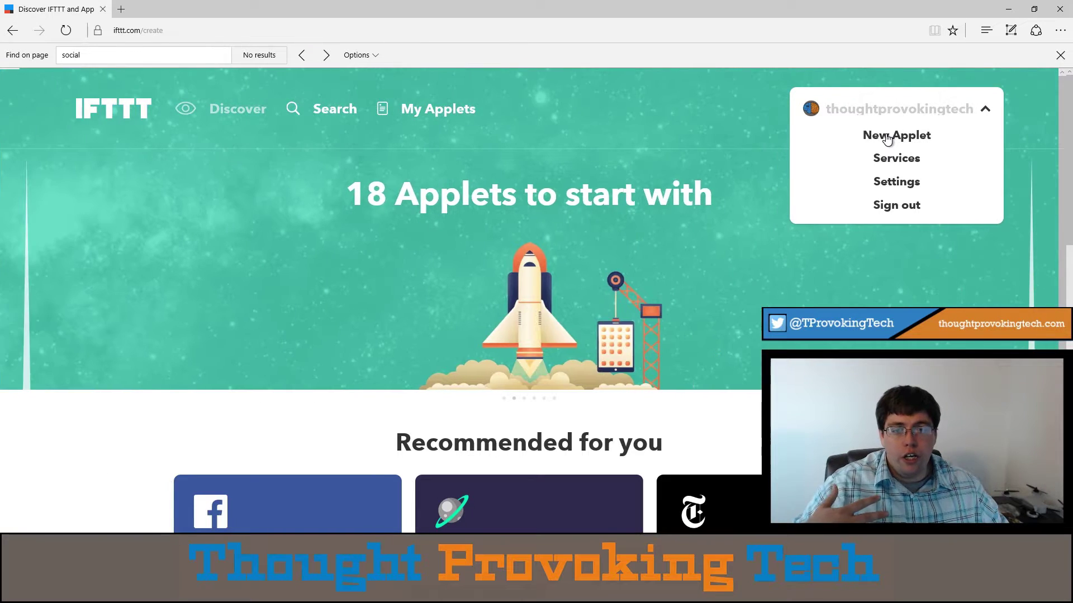
- Start a new applet triggered by Twitter's 'New tweet by you'
left_click(889, 140)
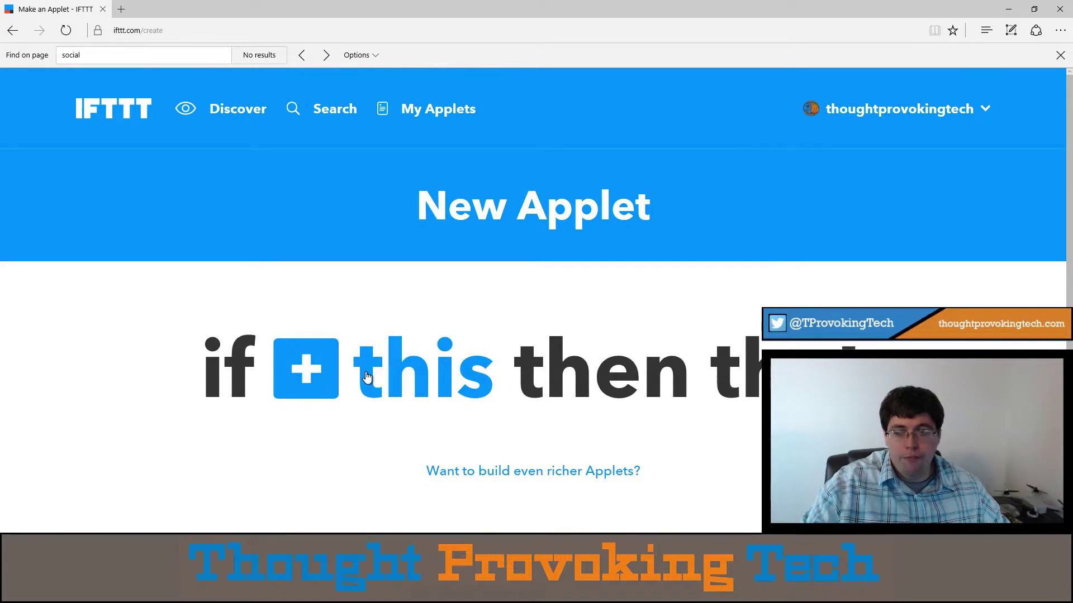
left_click(366, 377)
scroll(361, 391, "down", 3)
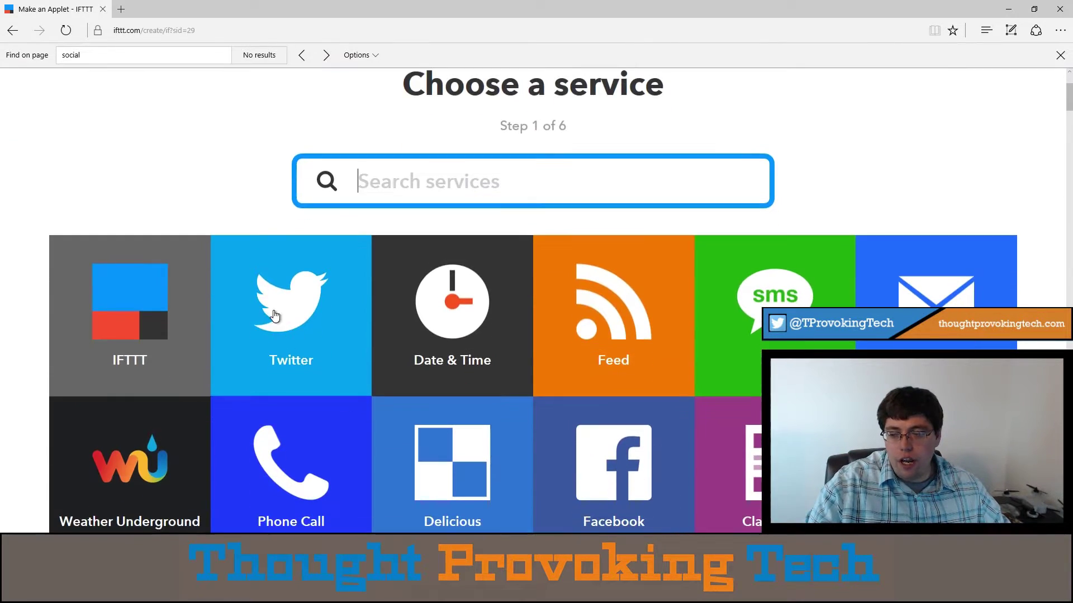
left_click(275, 316)
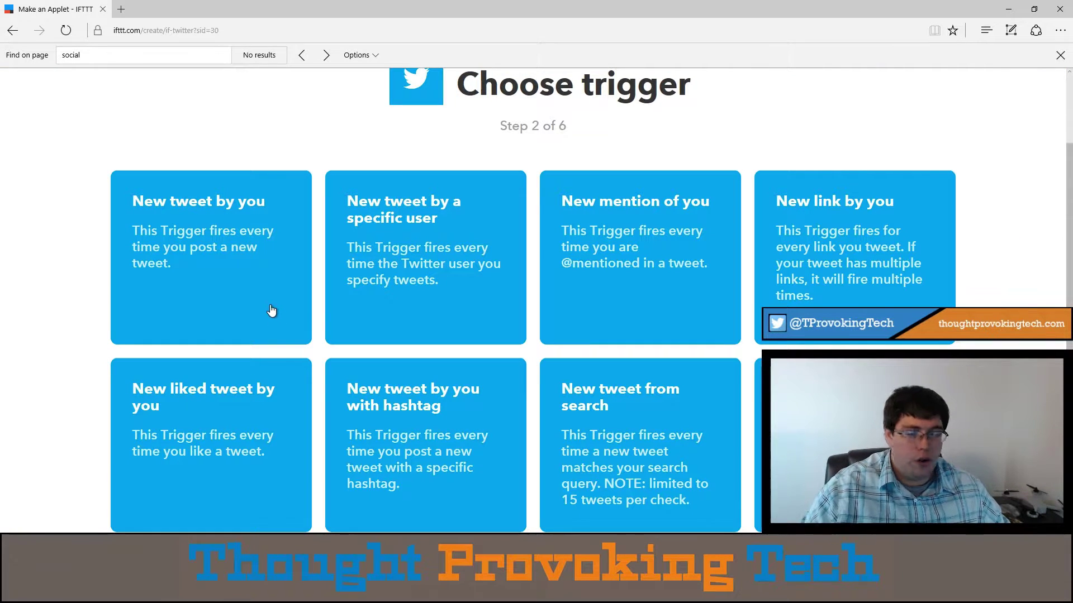
left_click(242, 261)
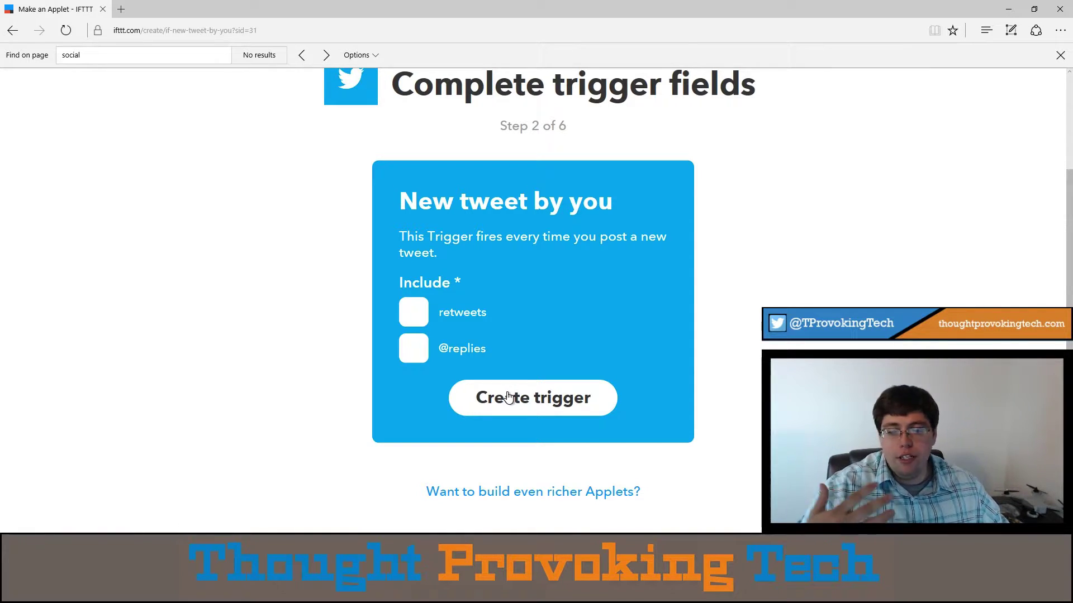
- Save the Twitter trigger so the builder reads 'if Twitter then that'
left_click(509, 397)
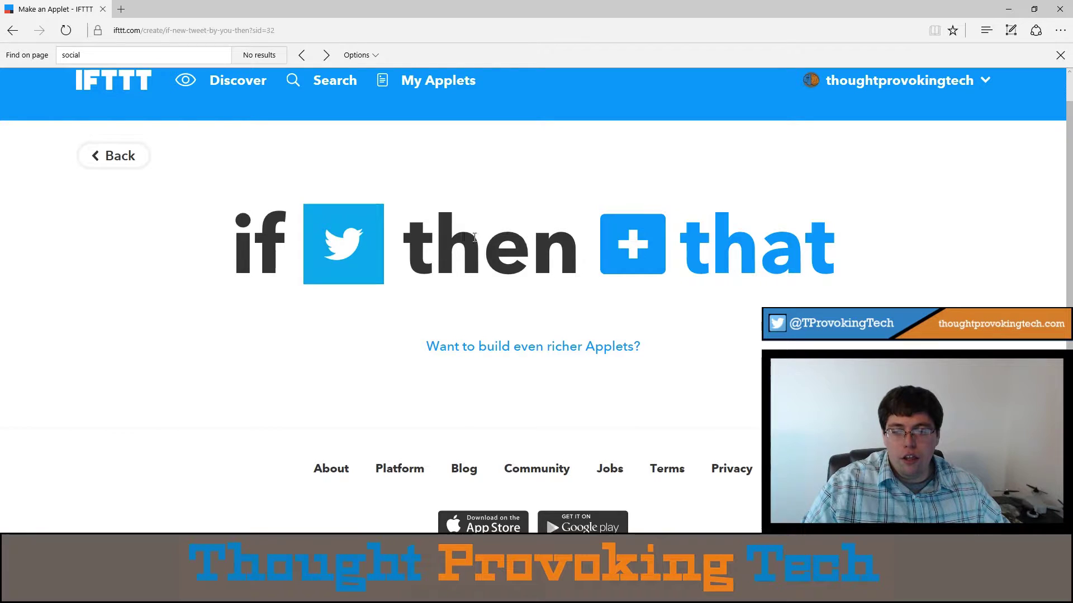
left_click_drag(460, 236, 563, 237)
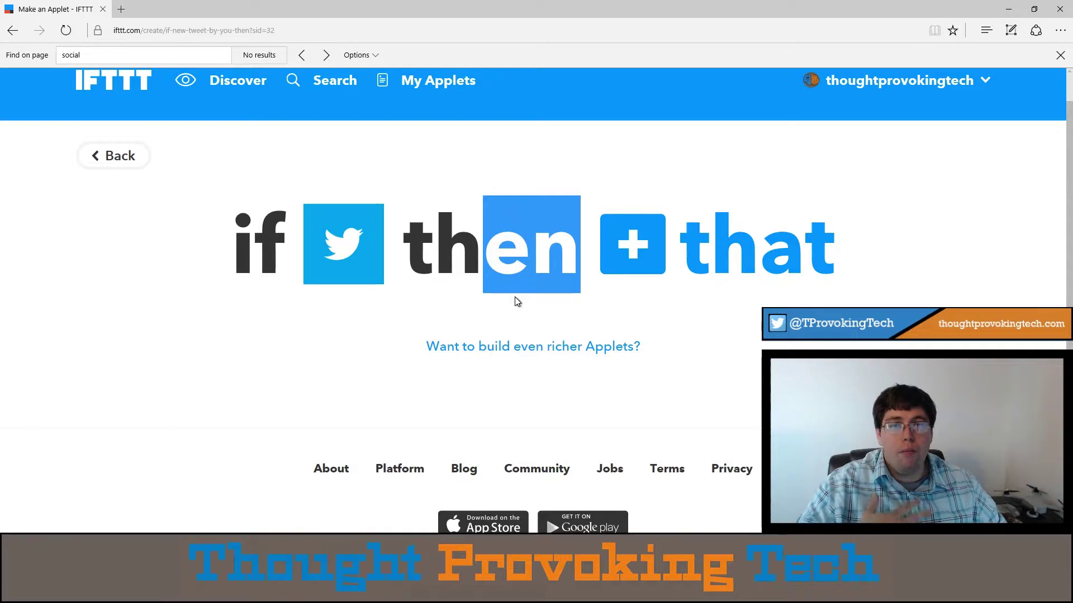
- Search services for 'facebook' and select Facebook Pages as the action service
left_click(672, 263)
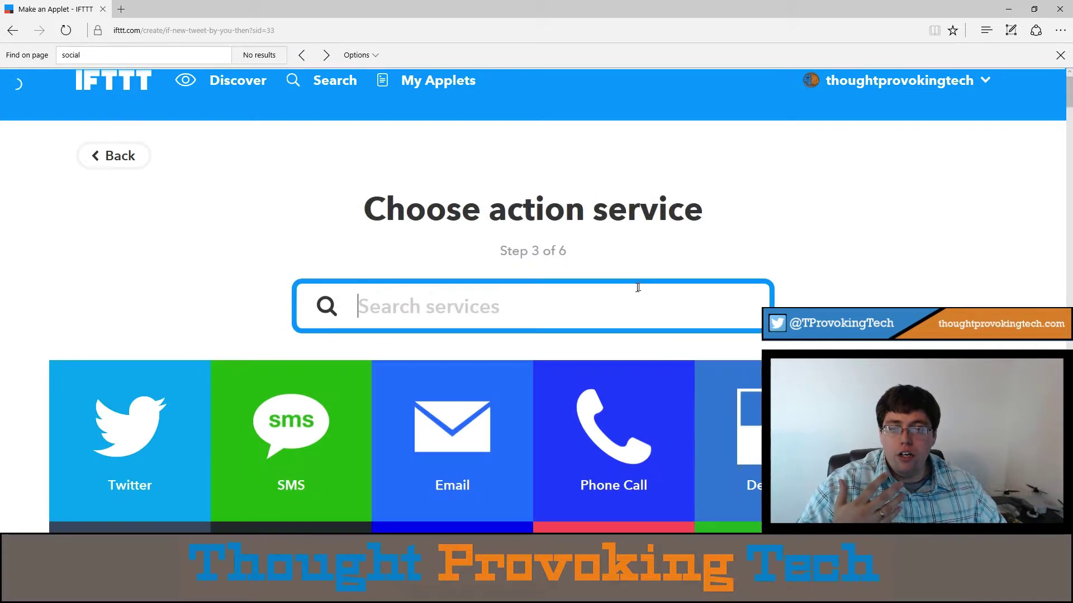
type("fac")
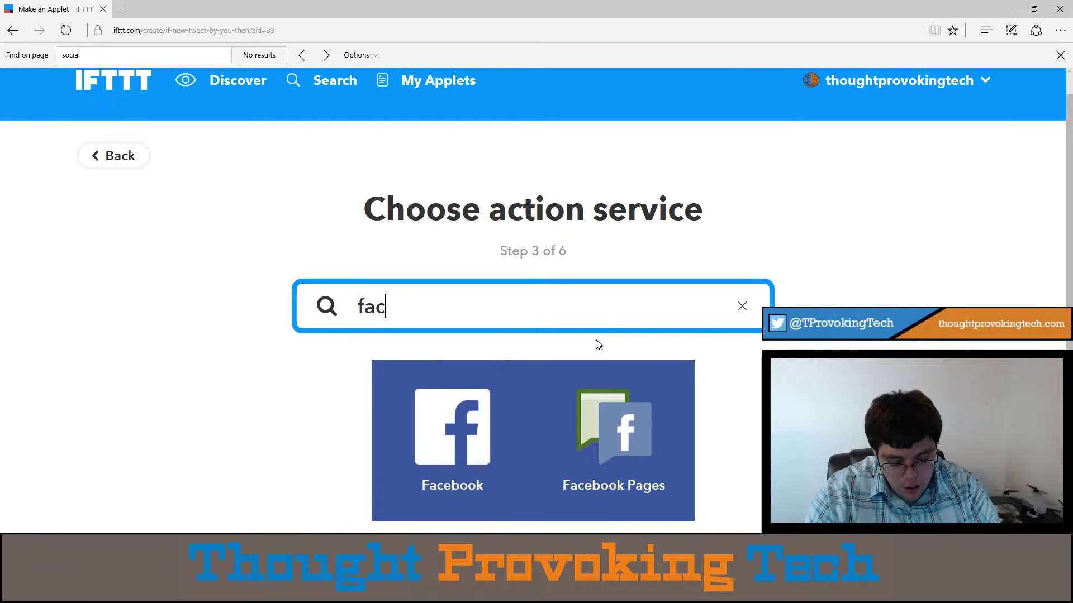
type("ebook")
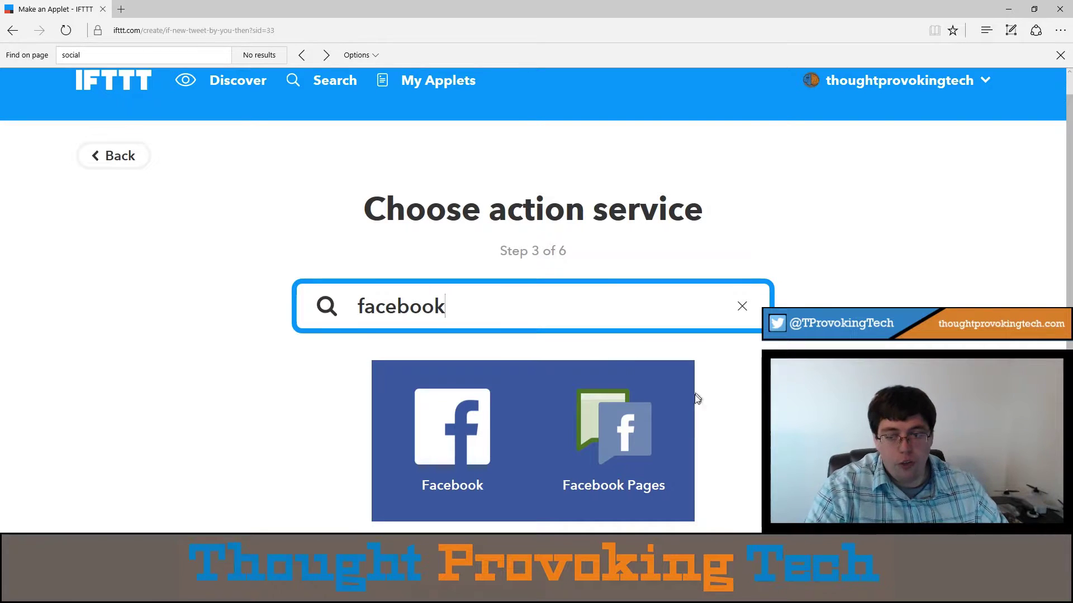
left_click(648, 408)
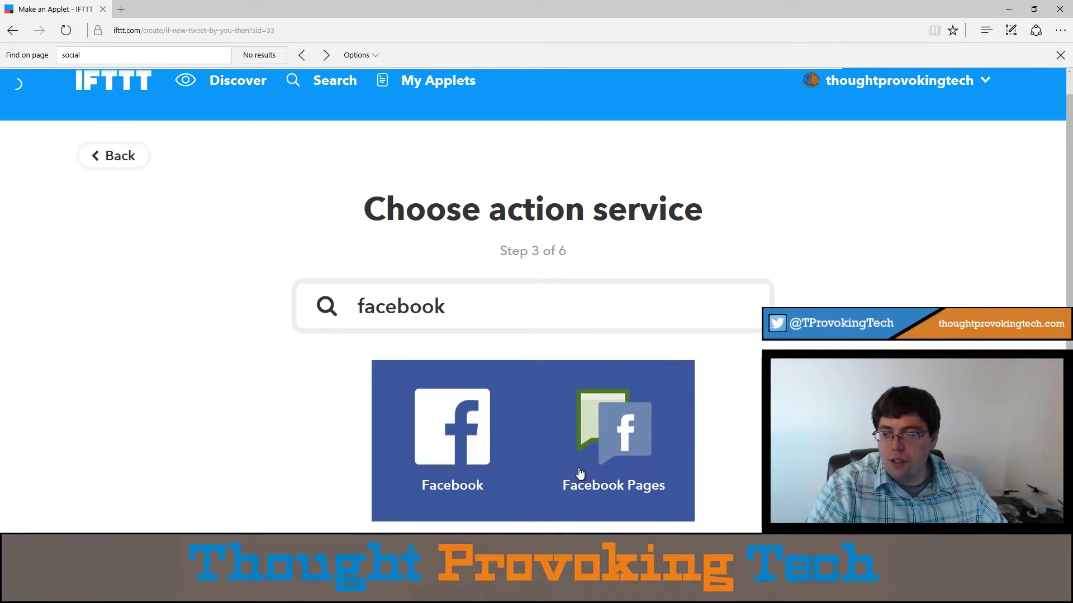
scroll(582, 474, "down", 3)
scroll(583, 474, "up", 3)
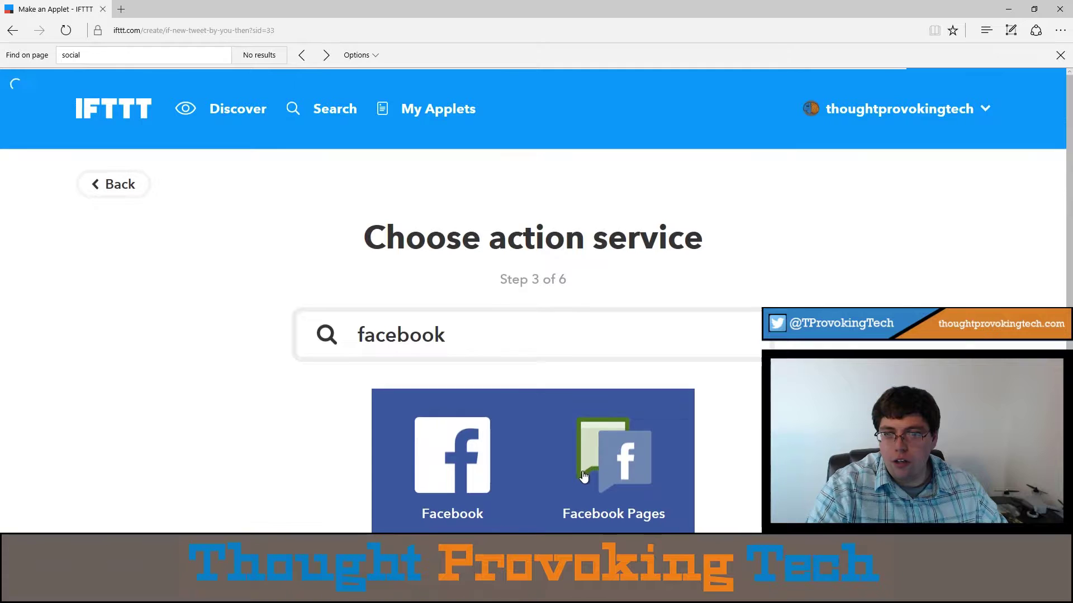
left_click(618, 467)
- Create a Facebook Pages status message action containing the tweet's {{Text}} ingredient
scroll(421, 451, "down", 3)
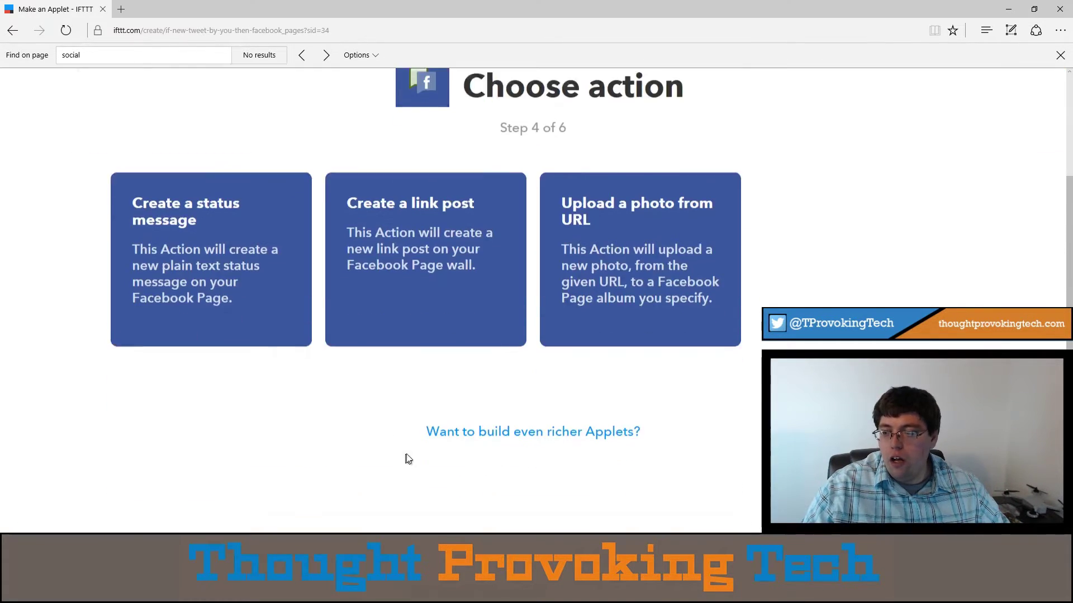
left_click(217, 267)
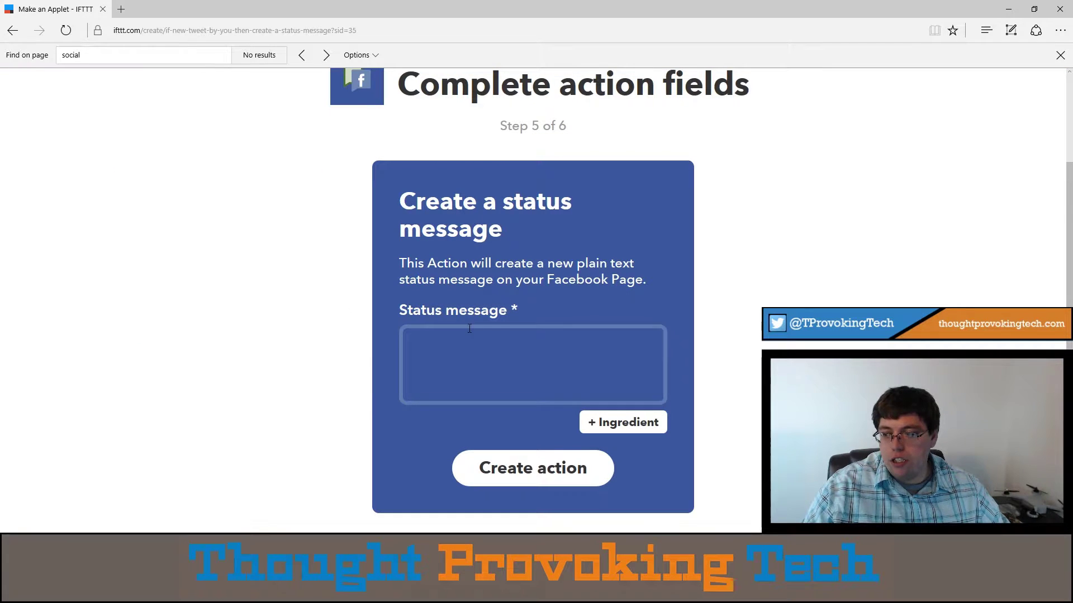
left_click(541, 365)
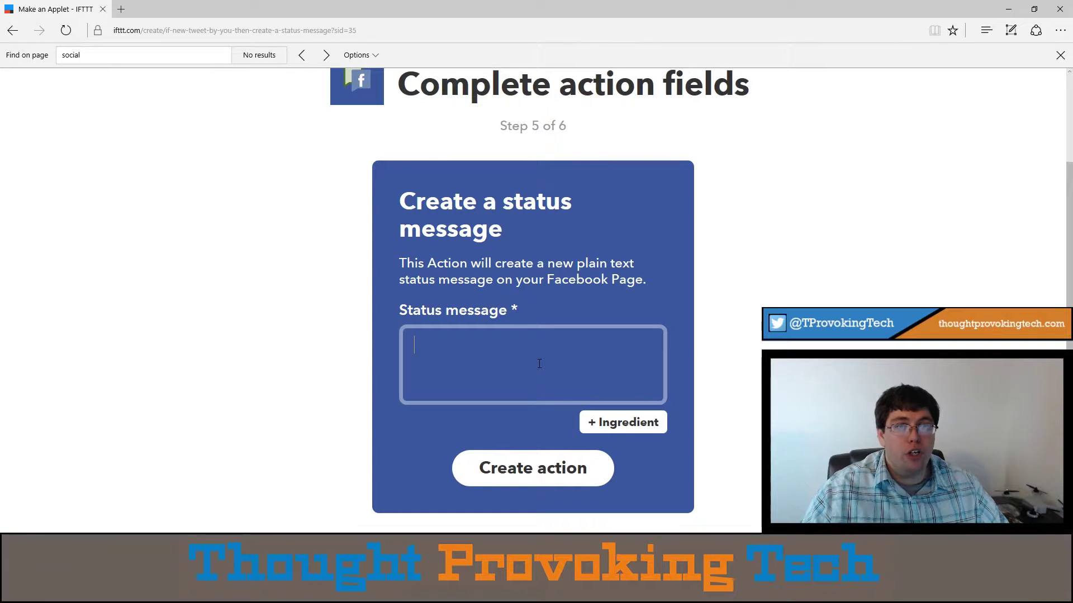
left_click(591, 422)
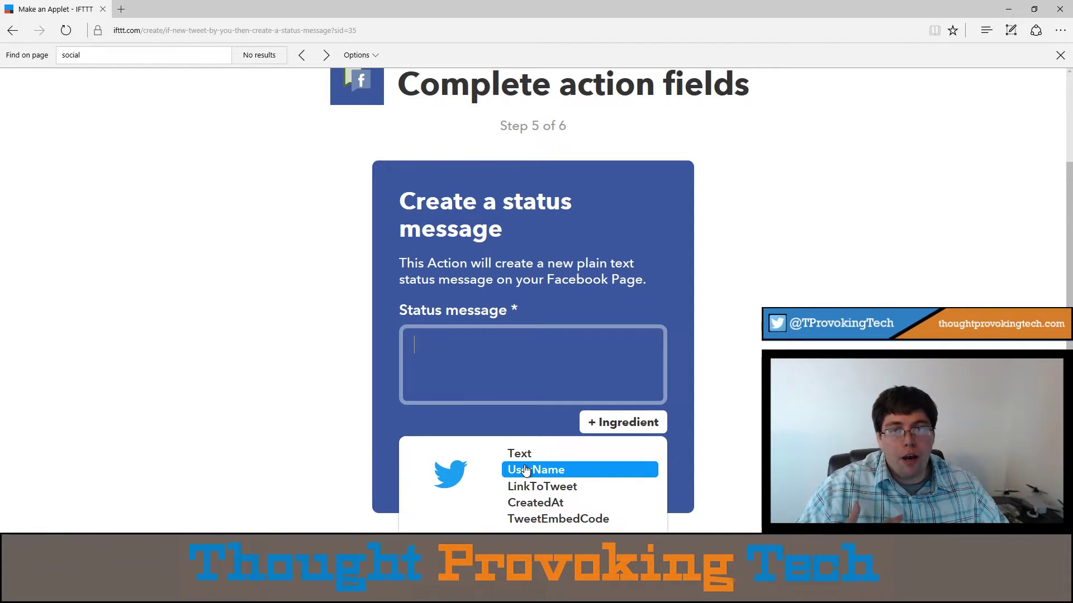
key("alt+Left")
left_click(229, 240)
left_click(612, 379)
left_click(594, 422)
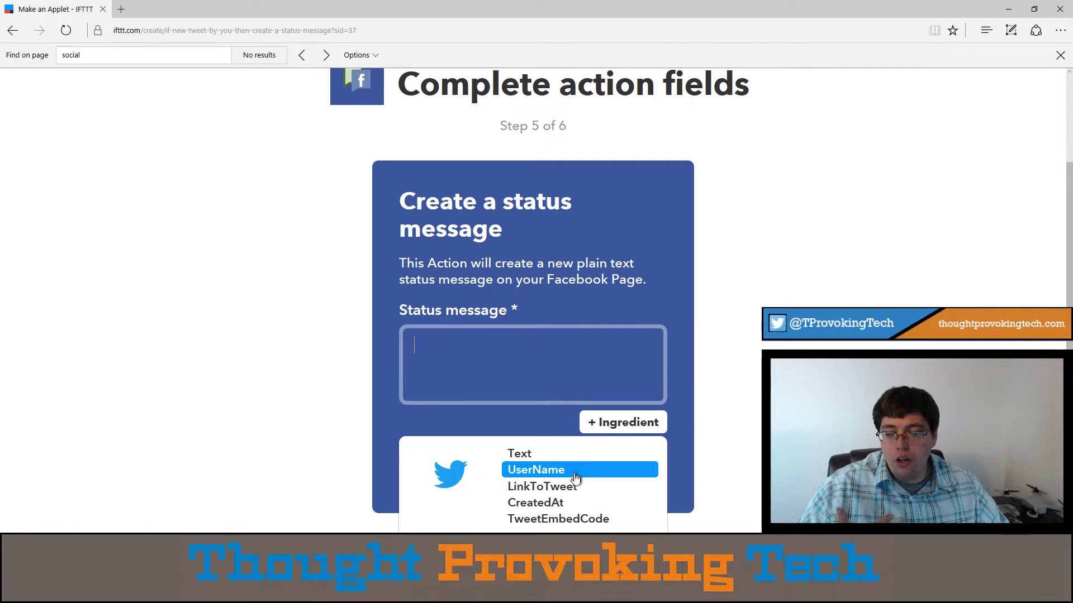
left_click(568, 454)
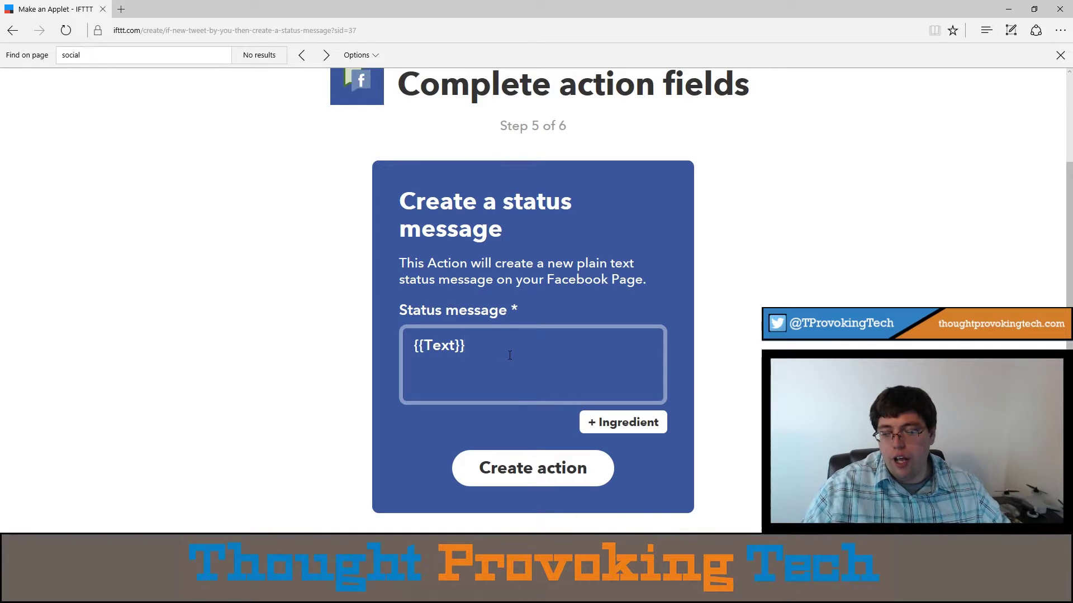
left_click(523, 465)
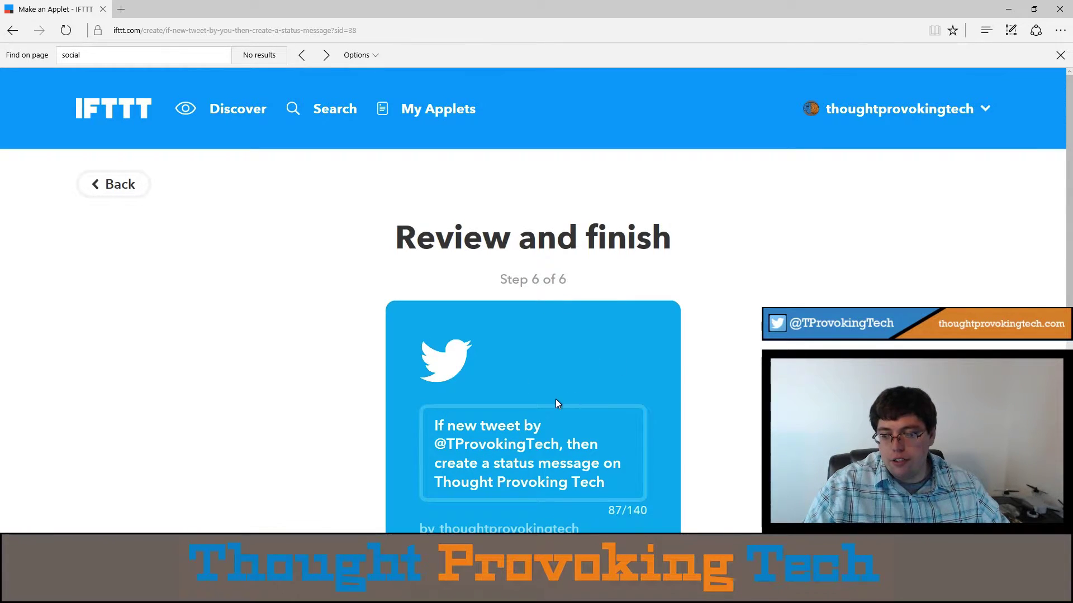
- Turn off Receive notifications for the tweet-to-Facebook status applet
scroll(555, 399, "down", 4)
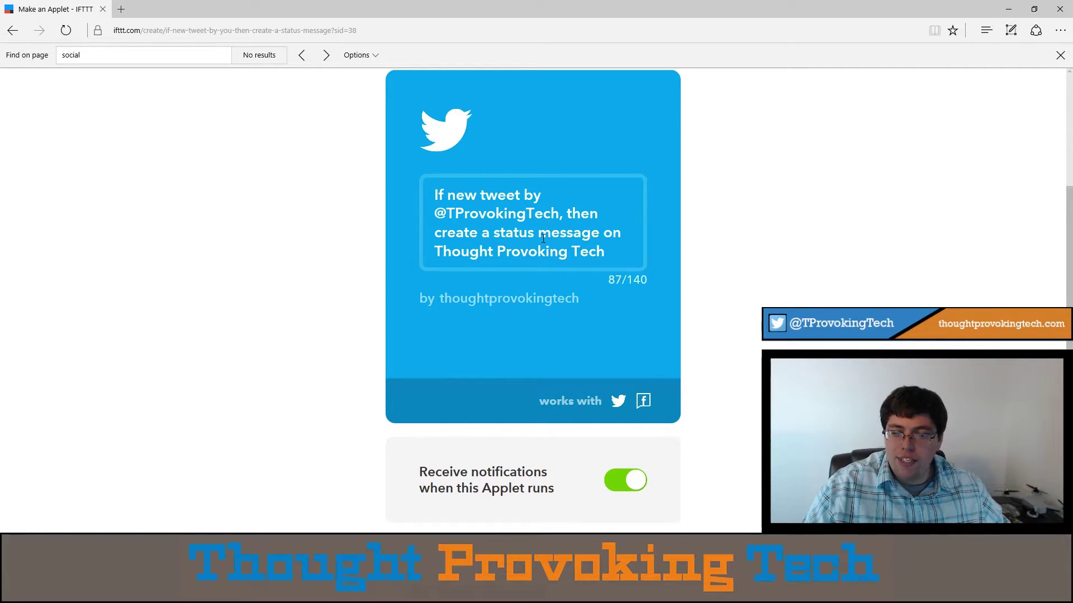
left_click_drag(610, 253, 445, 260)
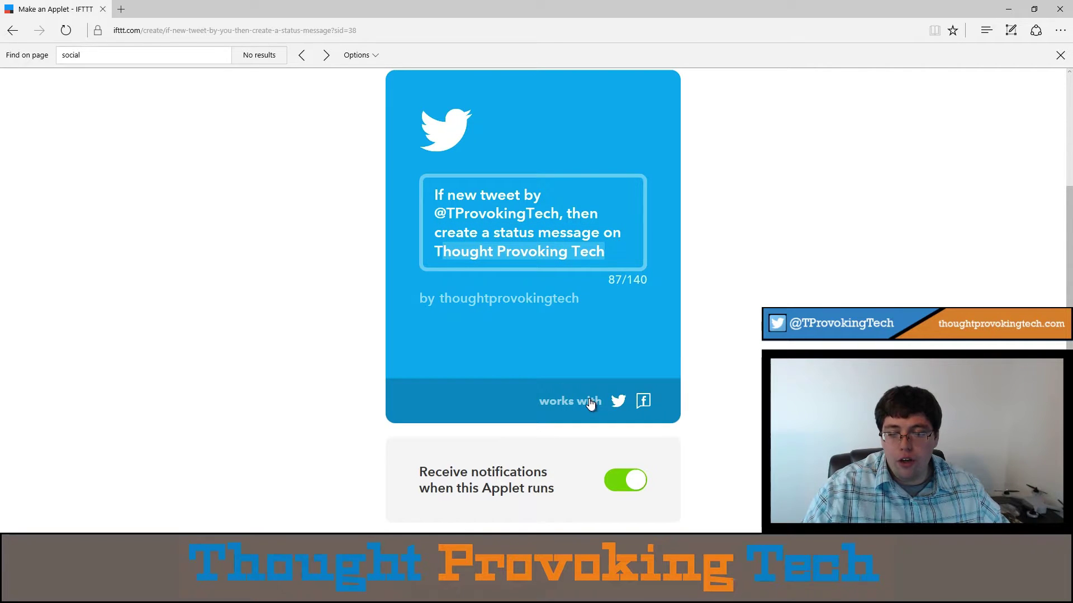
left_click(633, 481)
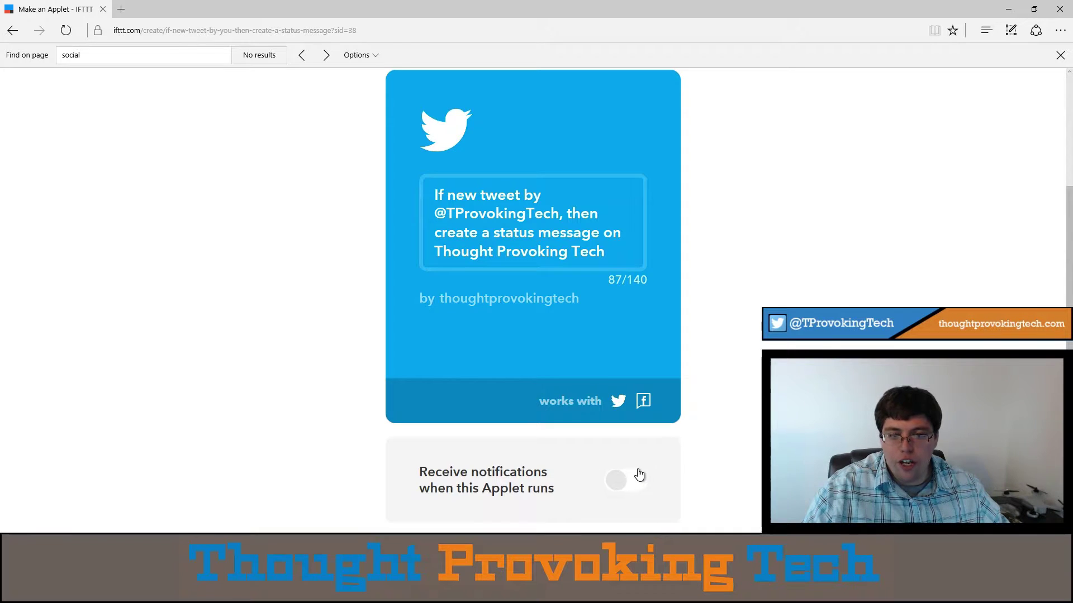
- Look over the saved applet's page and open the account menu
scroll(633, 475, "up", 4)
scroll(631, 466, "down", 3)
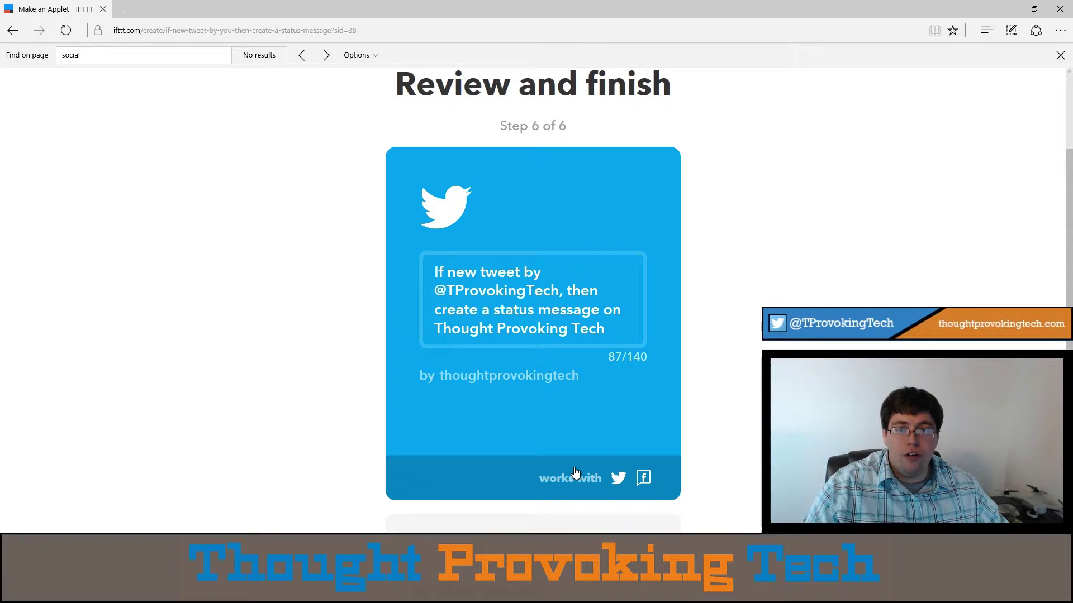
scroll(575, 473, "up", 3)
scroll(562, 481, "down", 4)
scroll(559, 478, "up", 1)
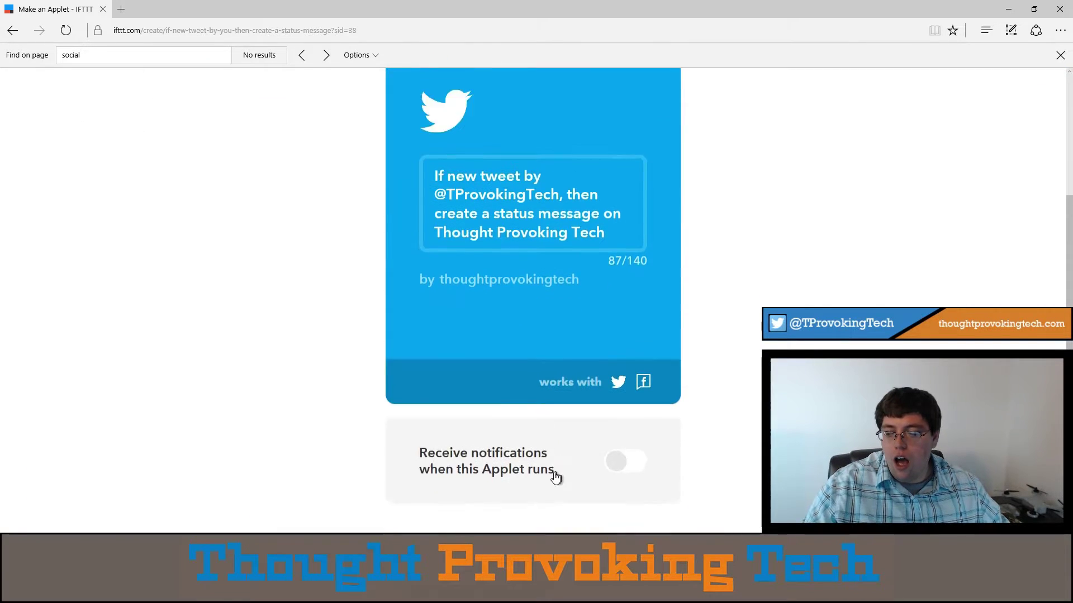
scroll(556, 474, "down", 3)
scroll(562, 455, "up", 6)
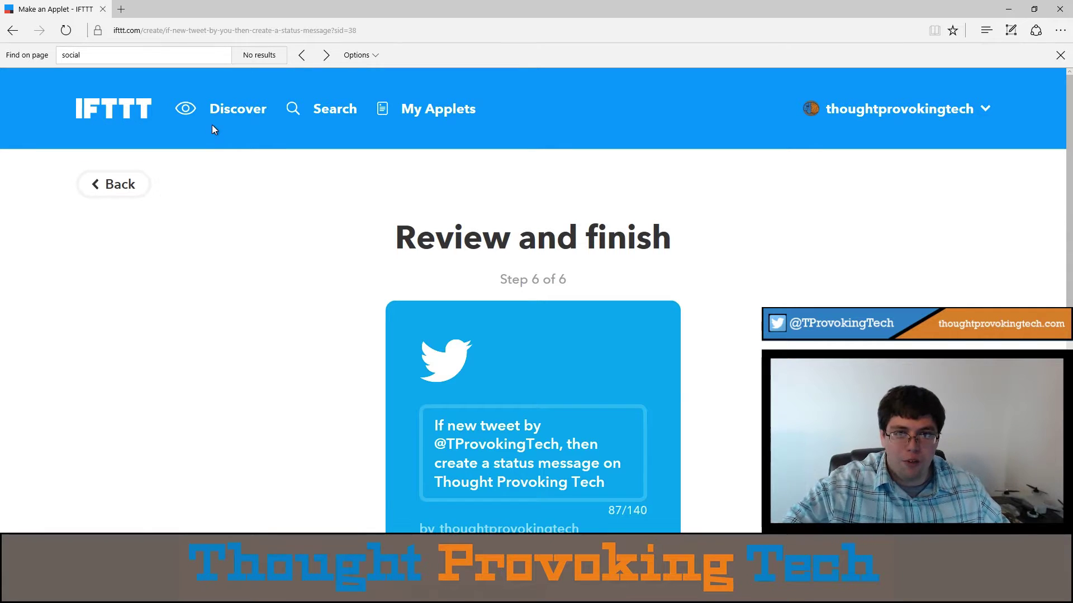
left_click(848, 106)
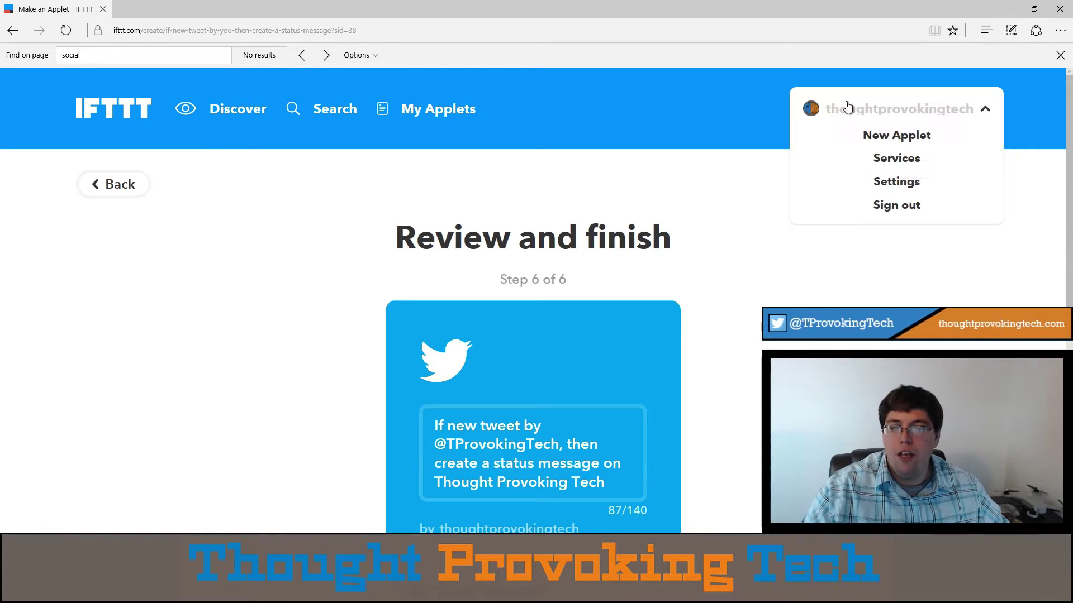
- Start a new applet using Twitter's New follower trigger
left_click(875, 140)
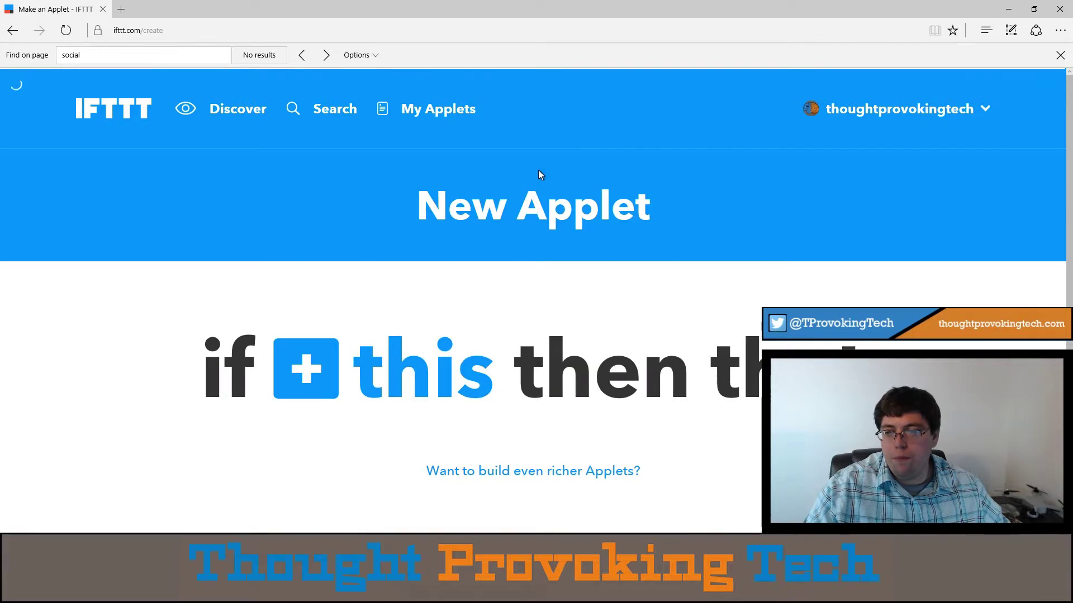
left_click(434, 355)
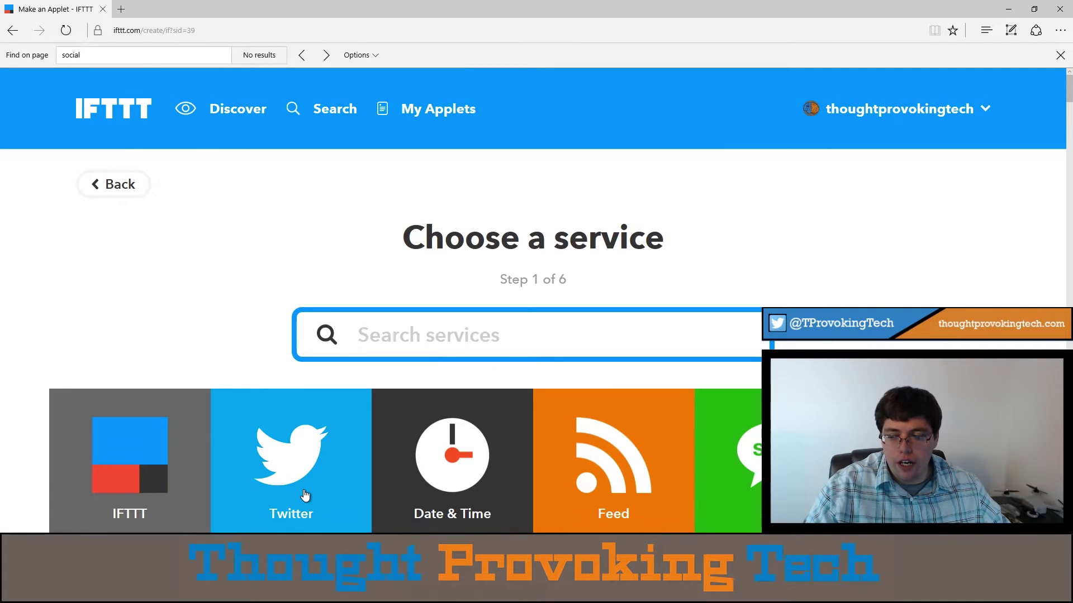
left_click(305, 495)
scroll(390, 367, "down", 1)
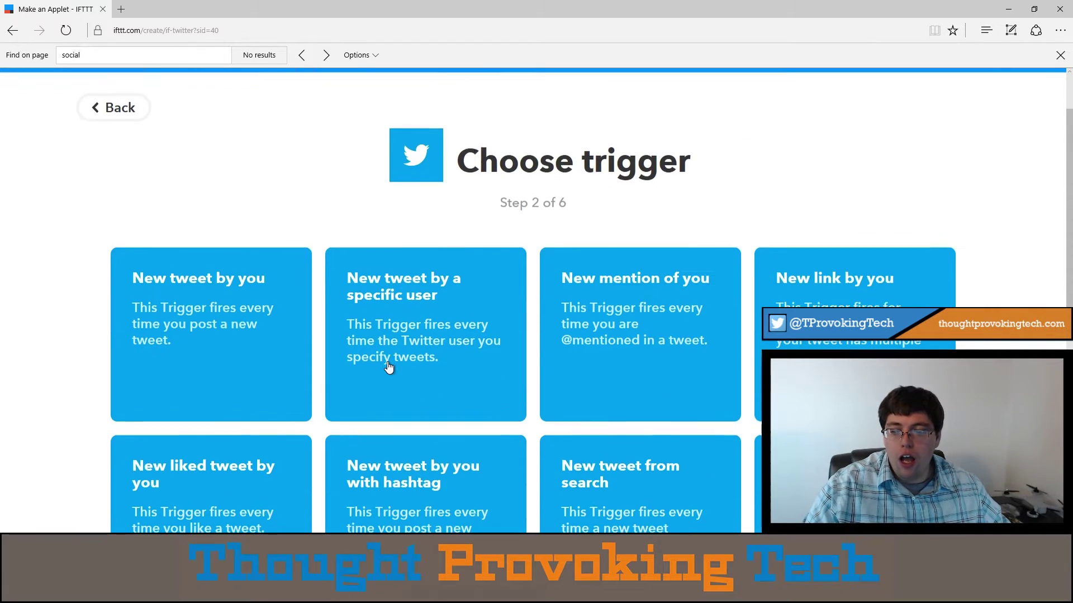
scroll(389, 366, "down", 3)
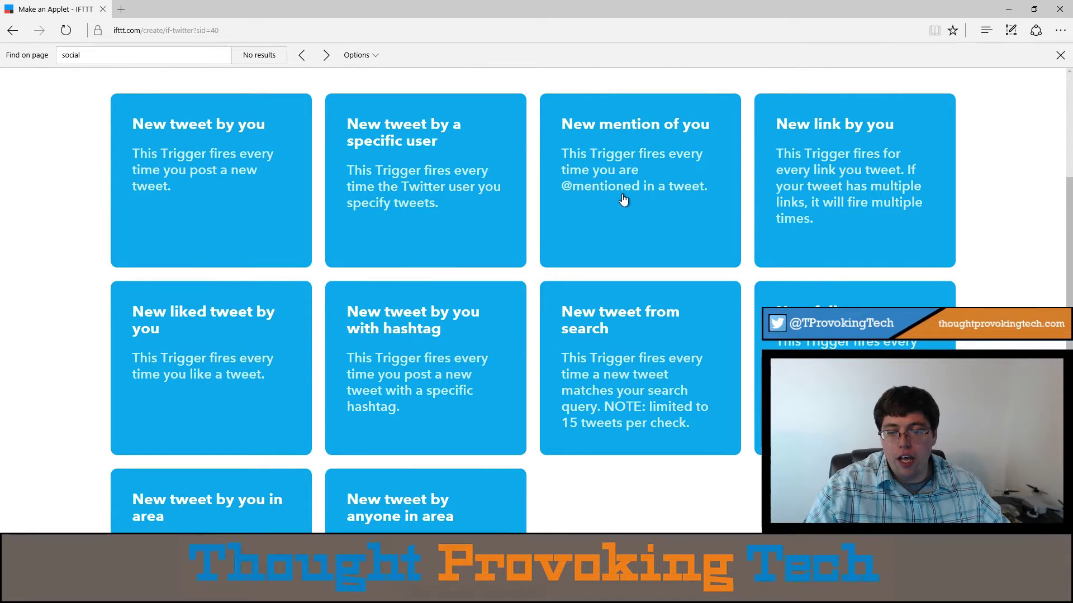
scroll(626, 207, "up", 3)
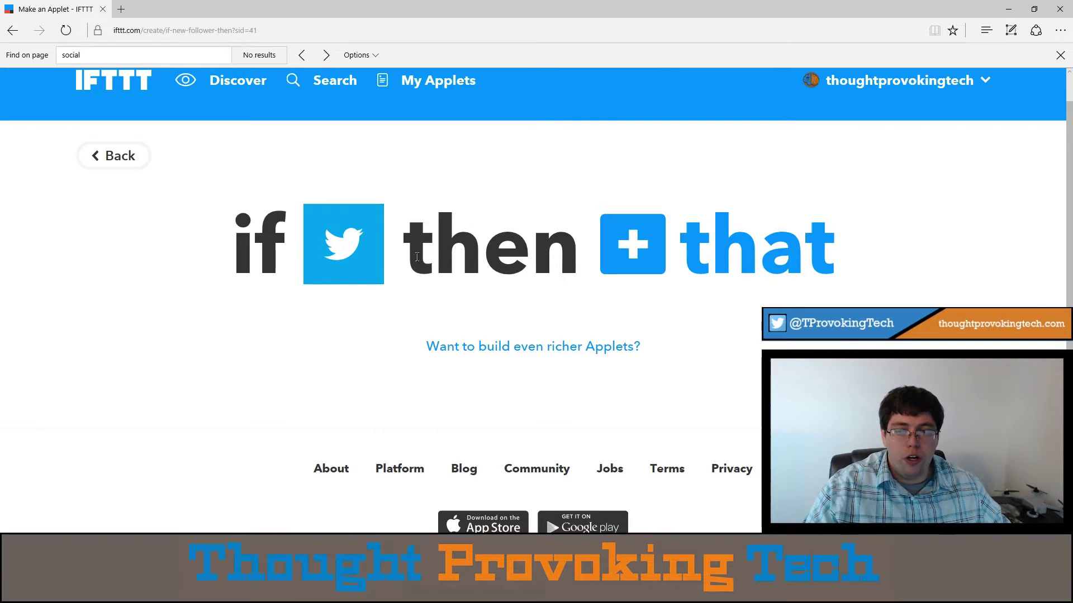
- Choose Twitter as the action service to see its available actions
left_click(698, 259)
scroll(510, 287, "down", 3)
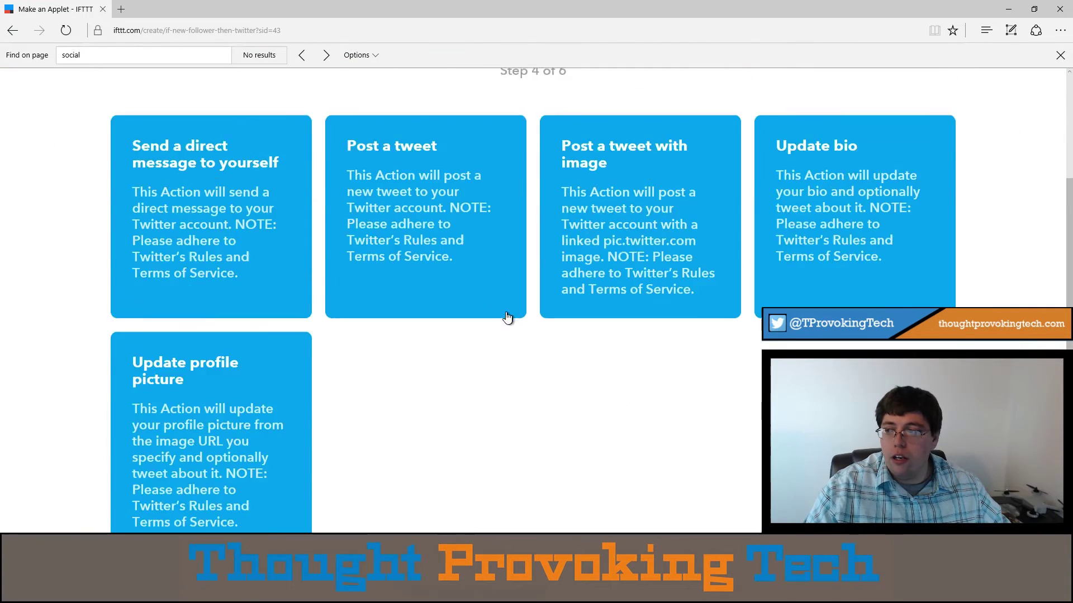
scroll(507, 317, "up", 2)
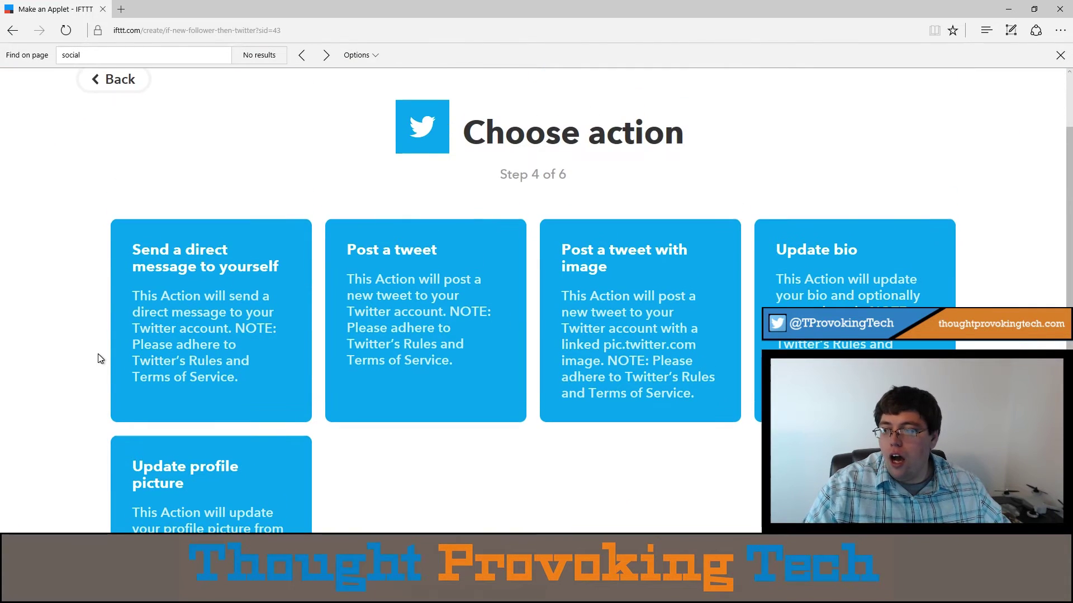
scroll(426, 311, "down", 2)
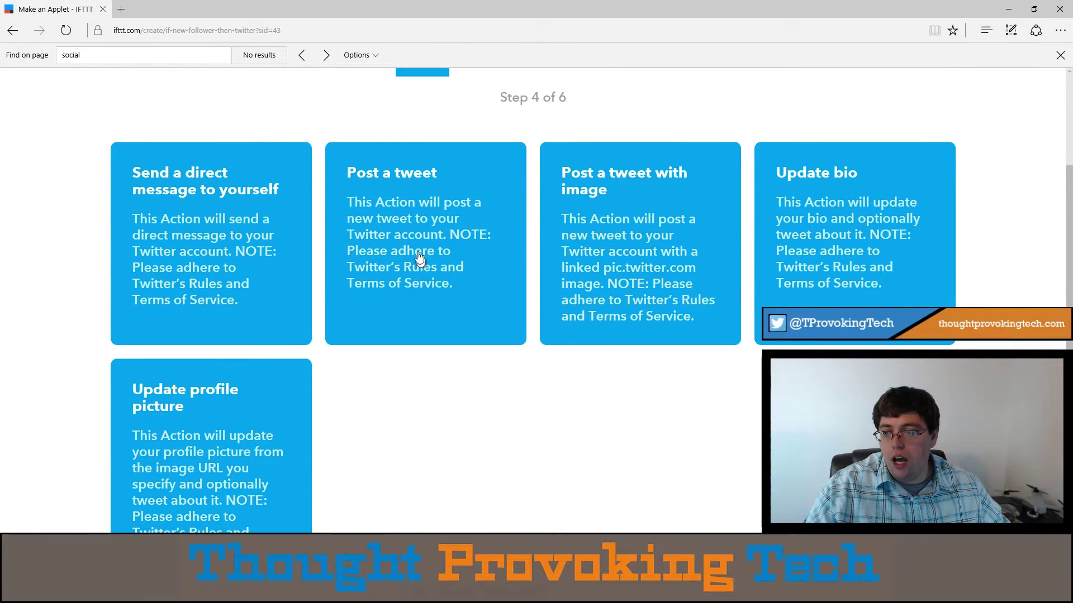
- Choose Post a tweet as the action and browse its list of tweet ingredients
left_click(417, 253)
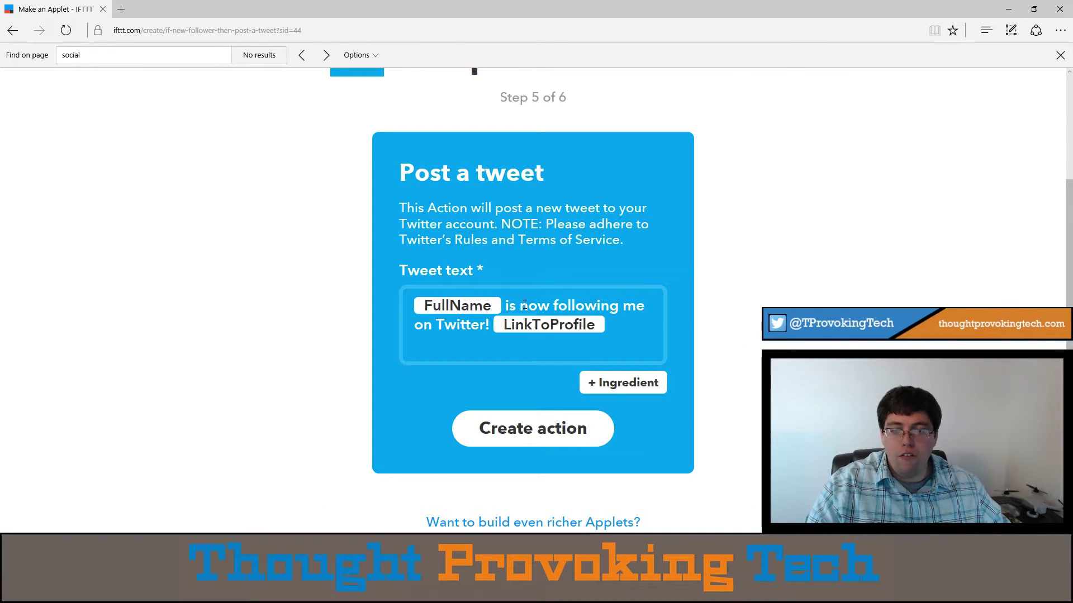
left_click(619, 378)
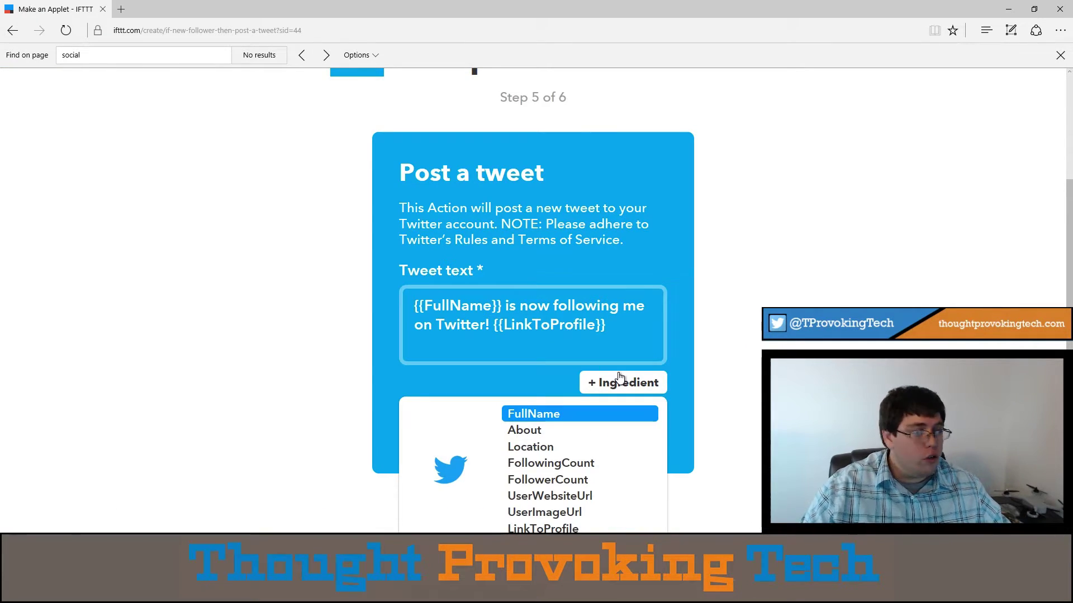
scroll(618, 401, "down", 3)
scroll(612, 391, "up", 2)
scroll(611, 390, "up", 1)
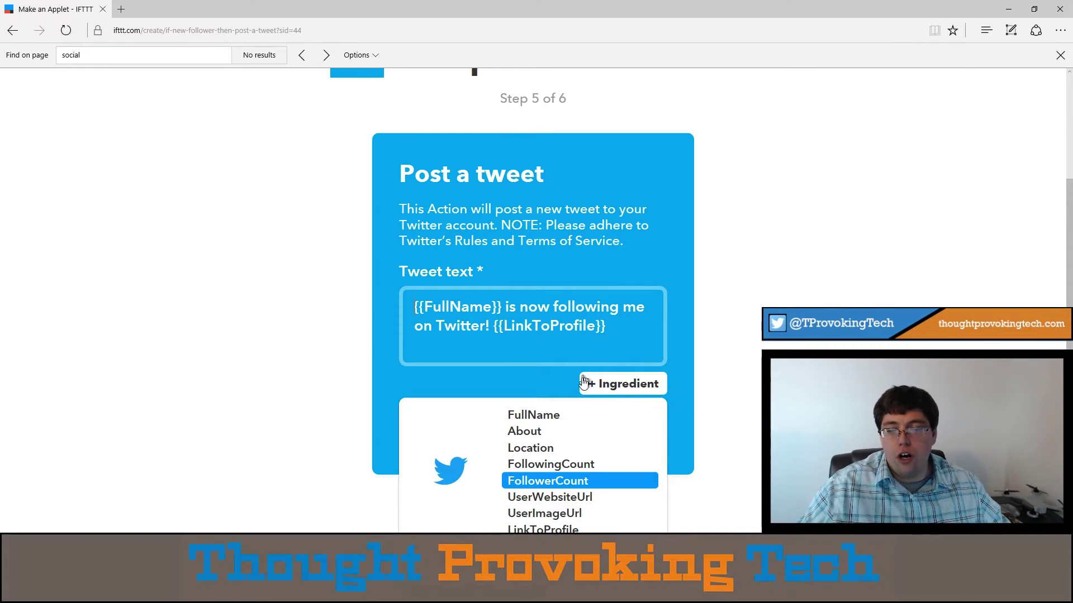
scroll(581, 397, "down", 3)
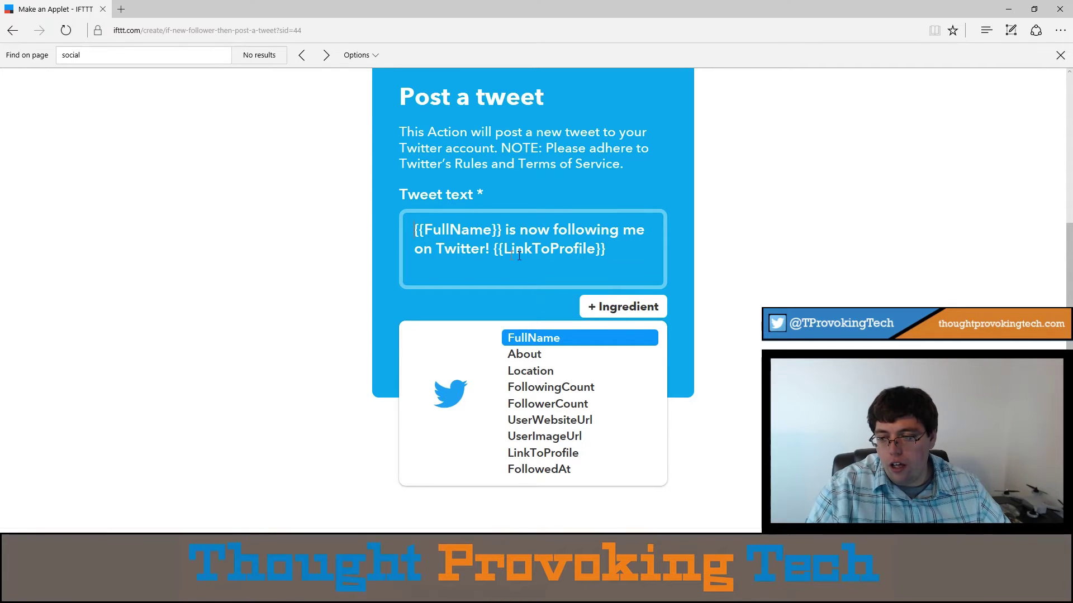
- Replace the default tweet with 'Hey', FullName, ', thanks for following me!' and LinkToProfile
left_click_drag(637, 256, 312, 215)
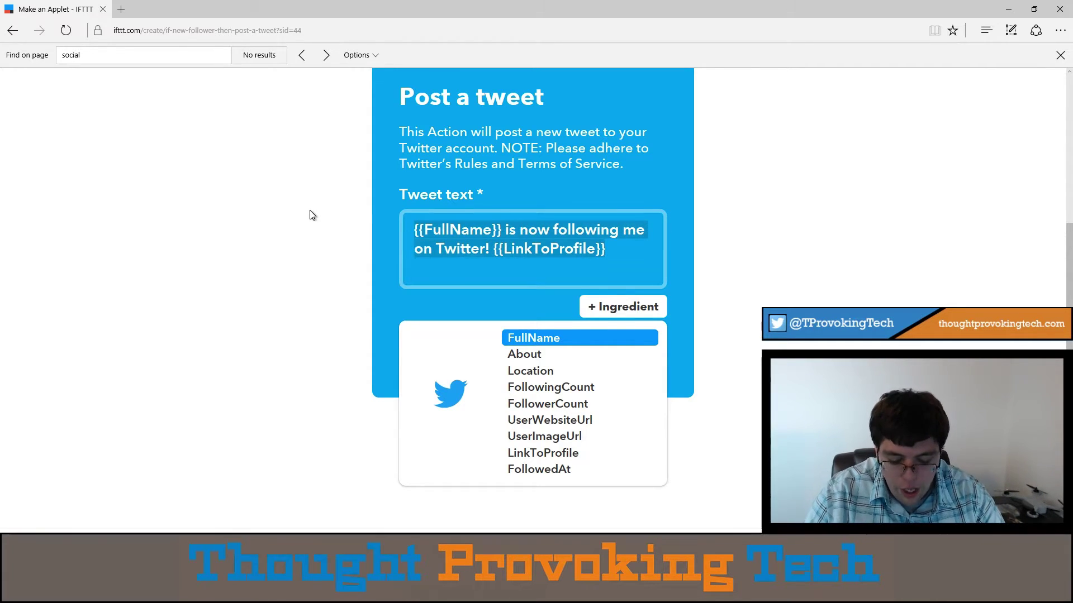
type("Hey")
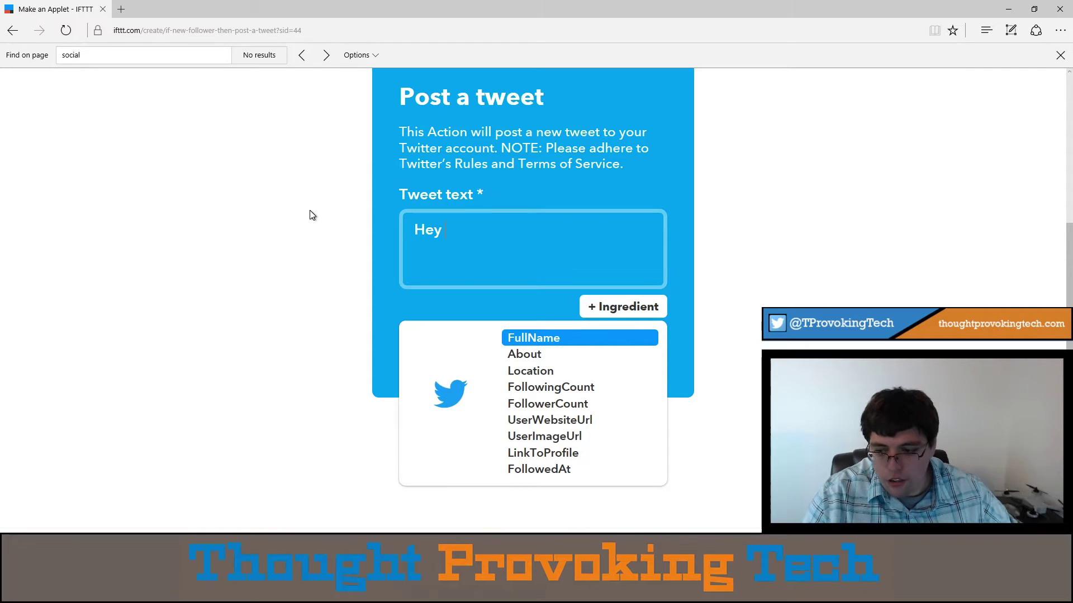
left_click(573, 343)
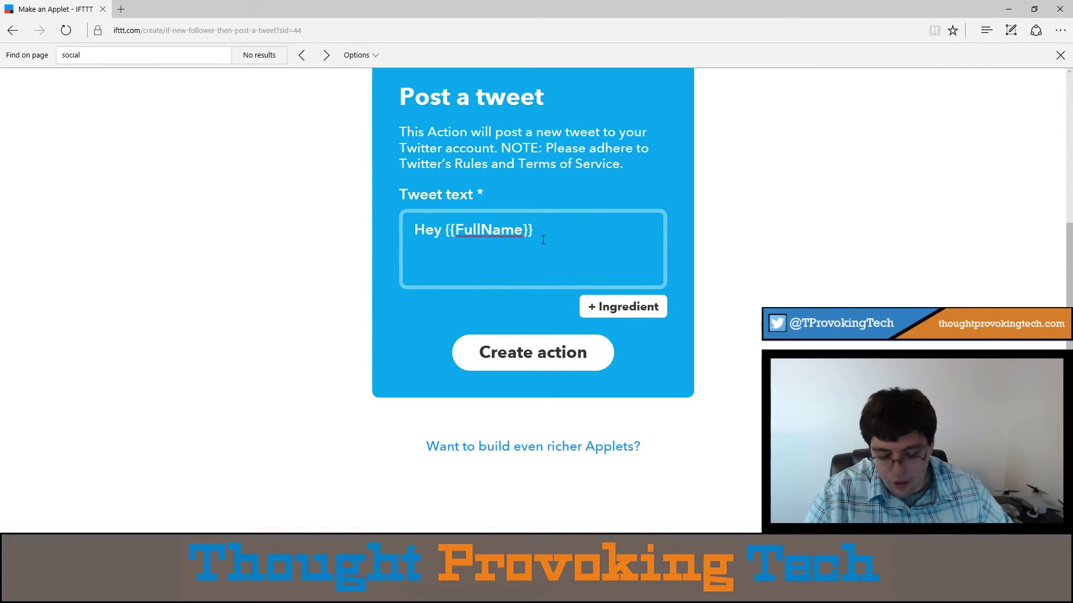
type(", thank")
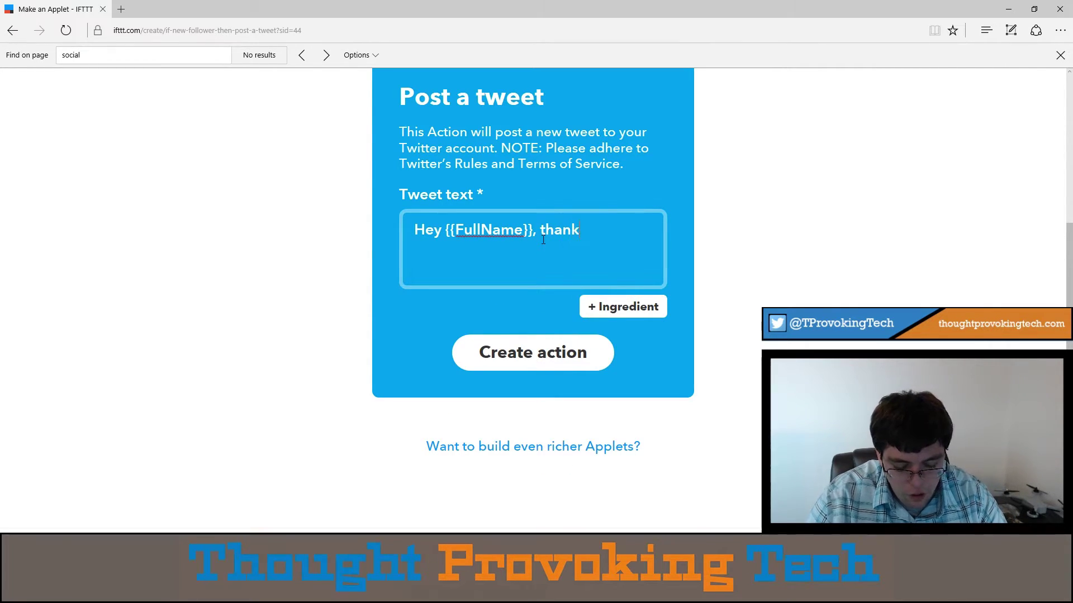
type("s for following me!@")
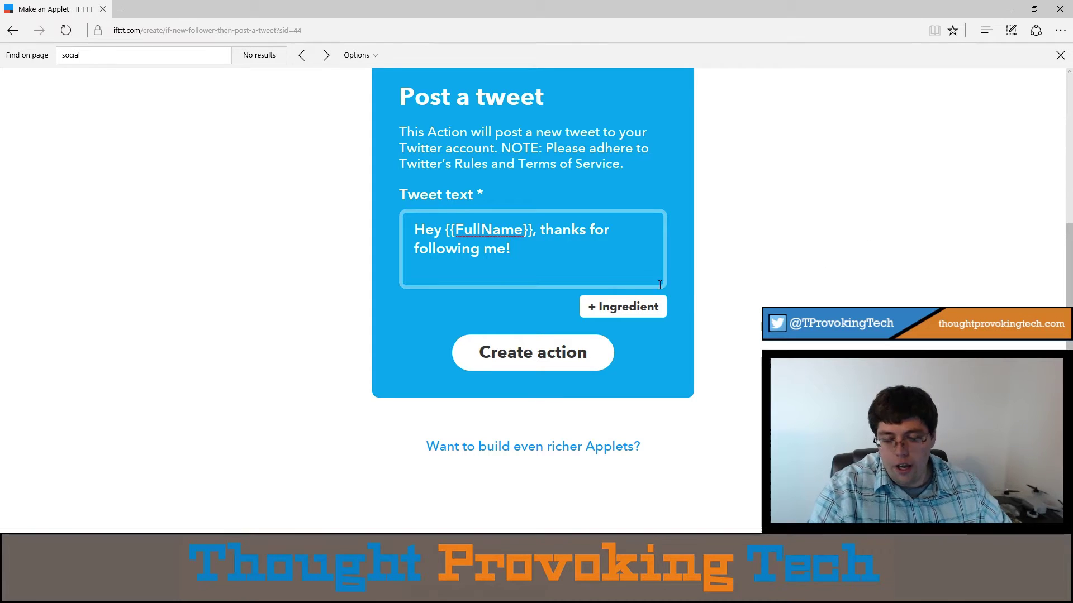
left_click(626, 308)
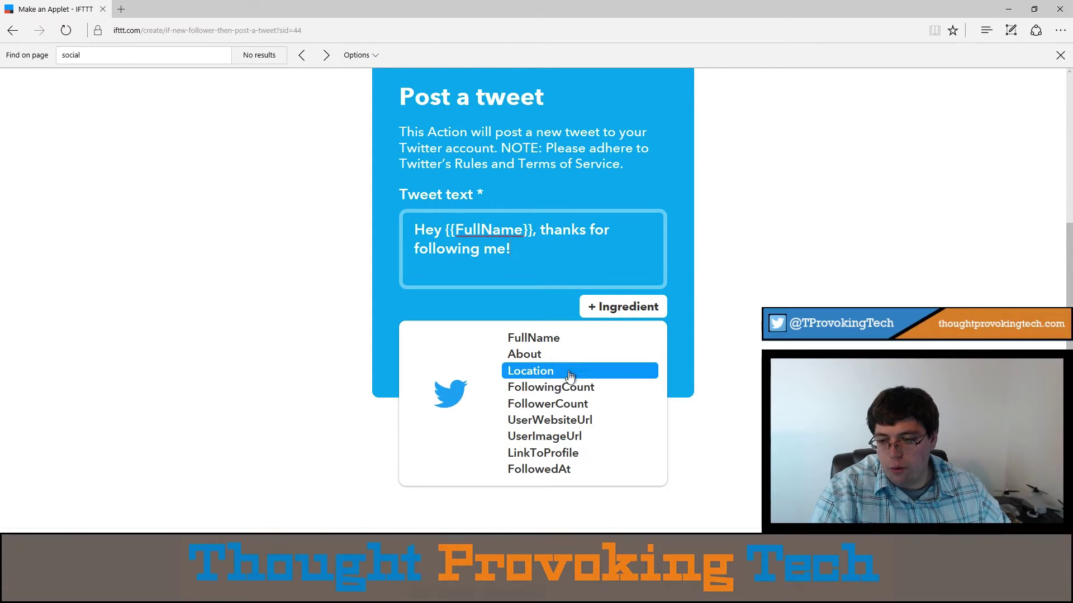
left_click(561, 453)
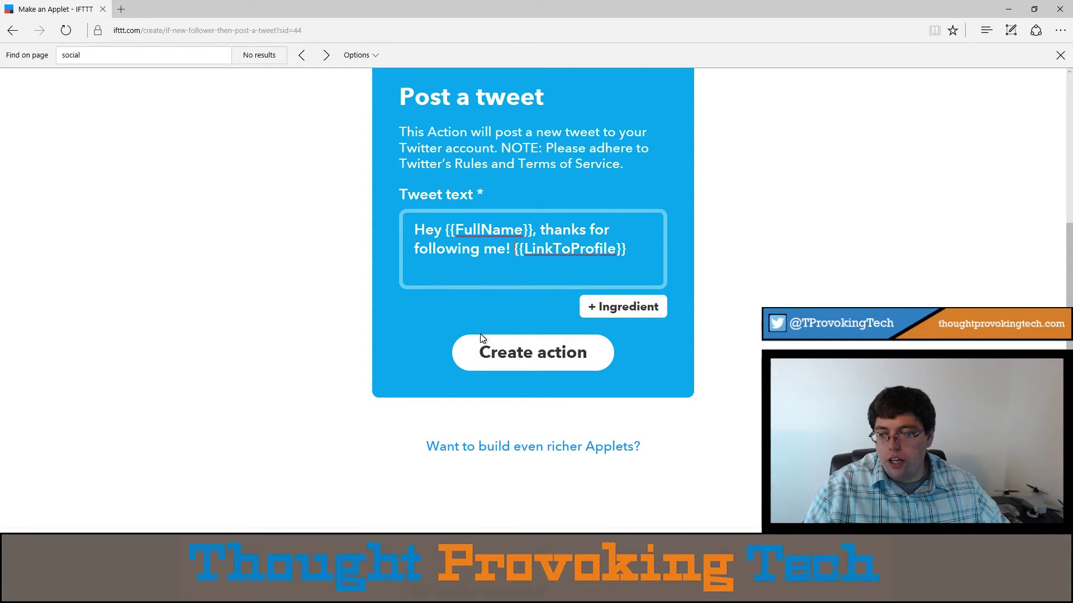
- Create the tweet action, switch off Receive notifications, and finish the applet
left_click(484, 350)
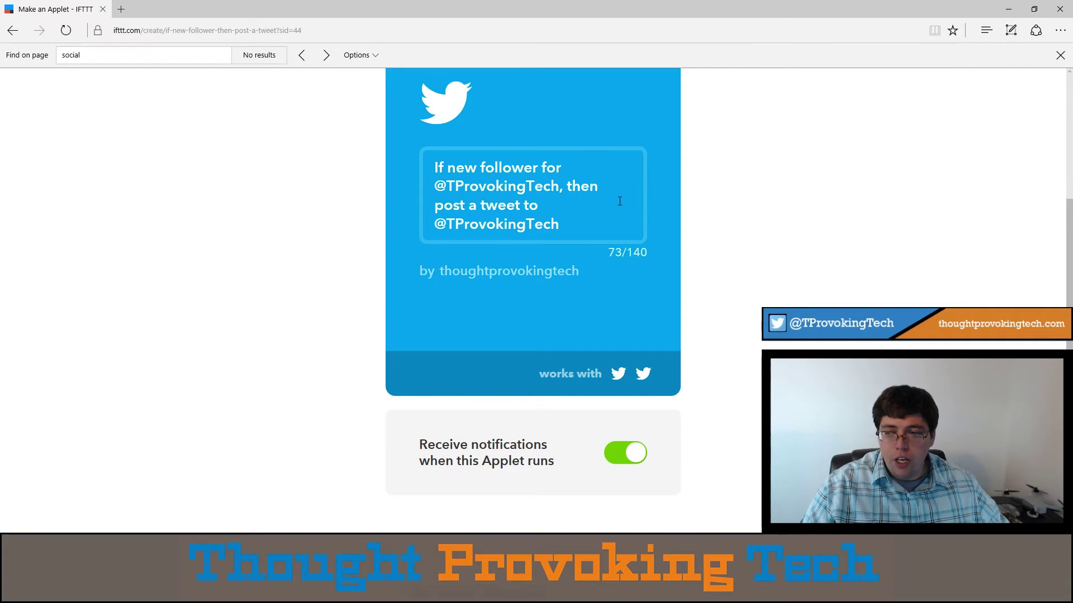
scroll(565, 253, "down", 3)
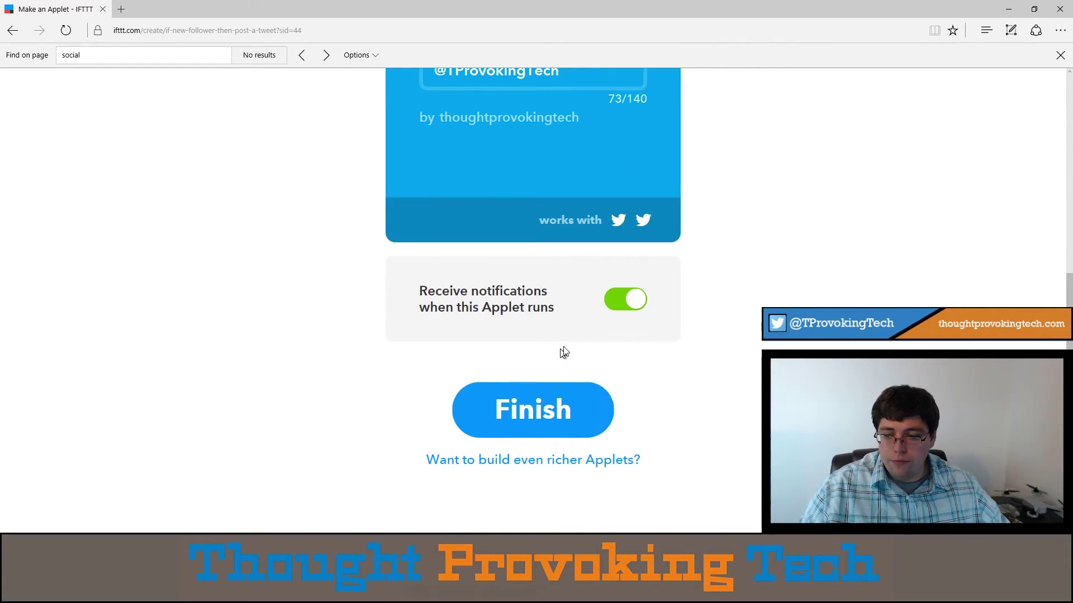
left_click(625, 299)
left_click(559, 411)
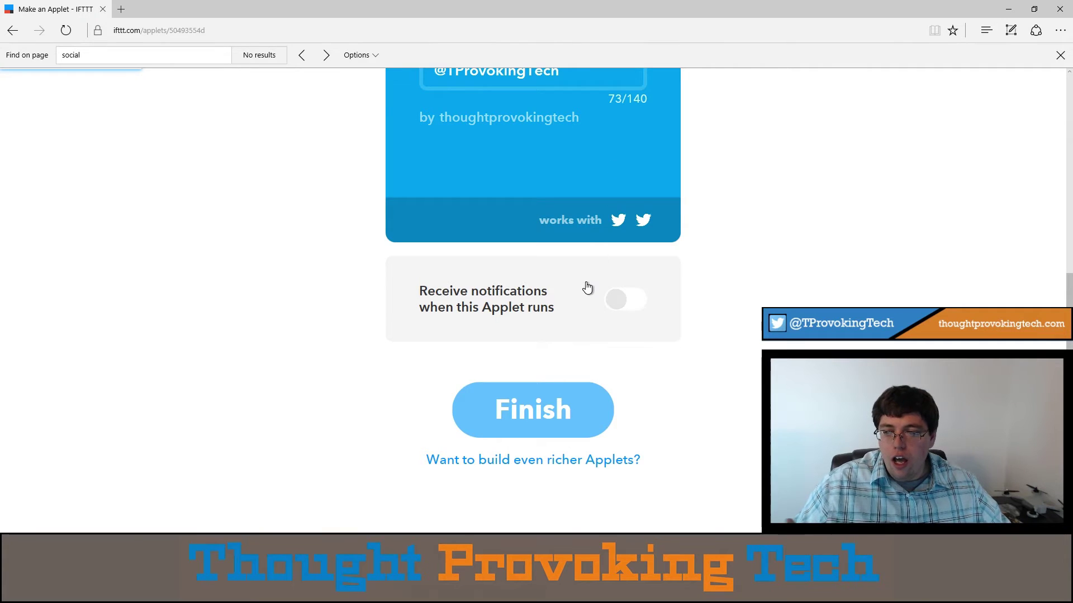